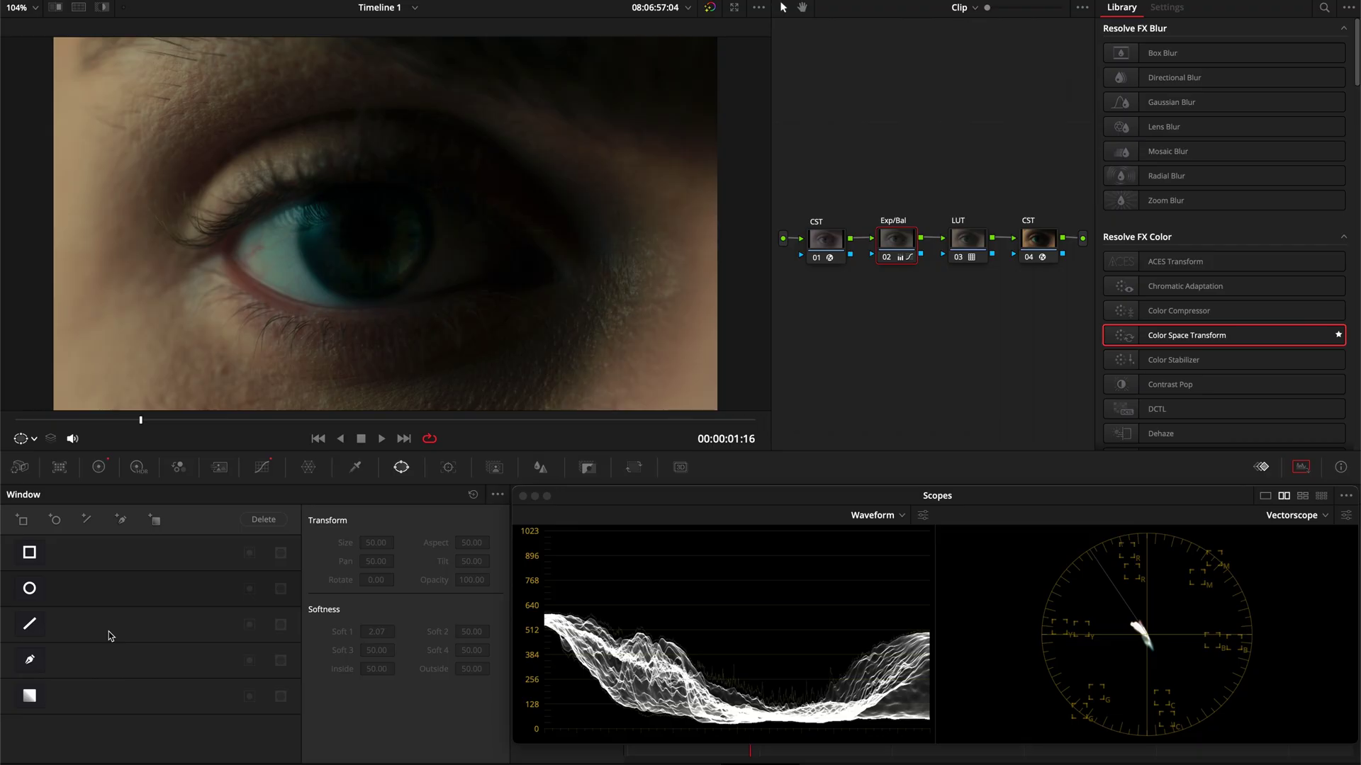
Review the HDR wheels, the LUT node's DWG Gold LUT and the final CST's Rec.709 settings
left_click(137, 467)
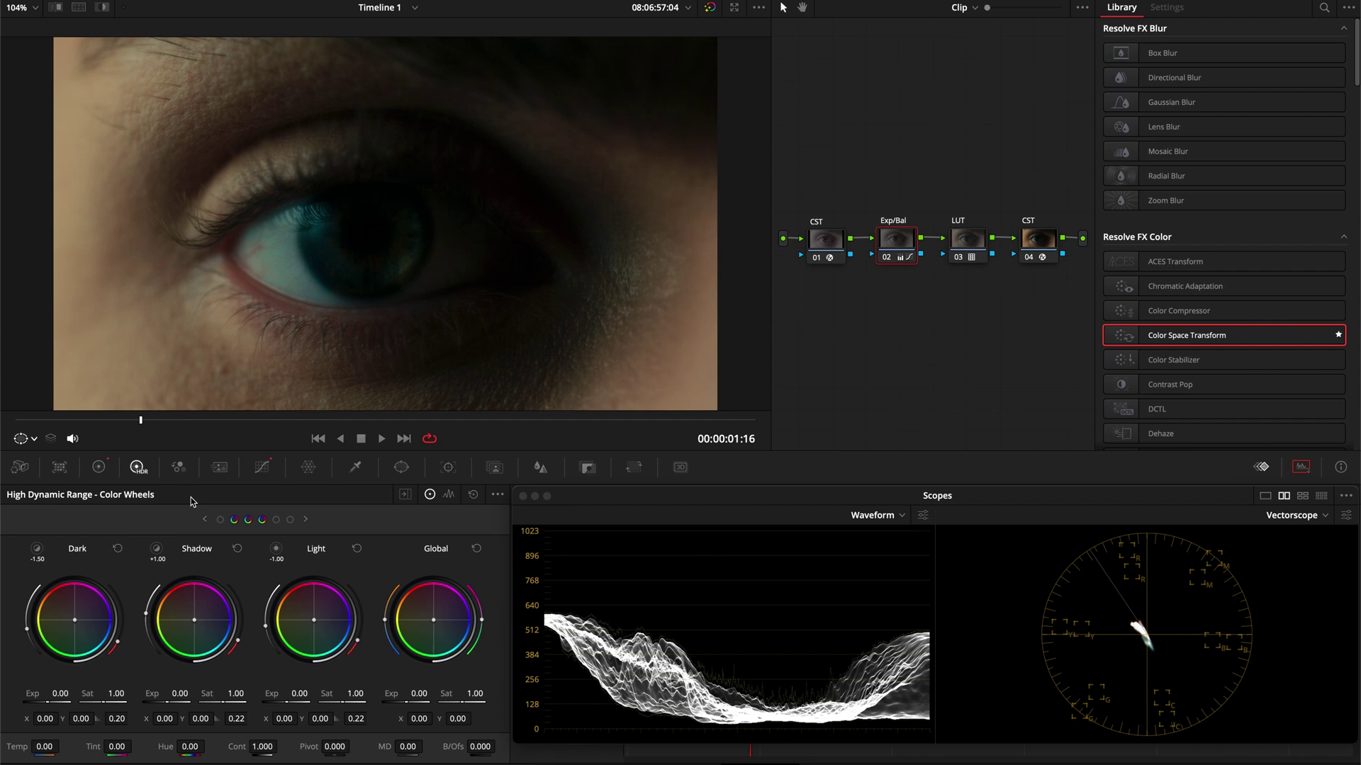
left_click(400, 466)
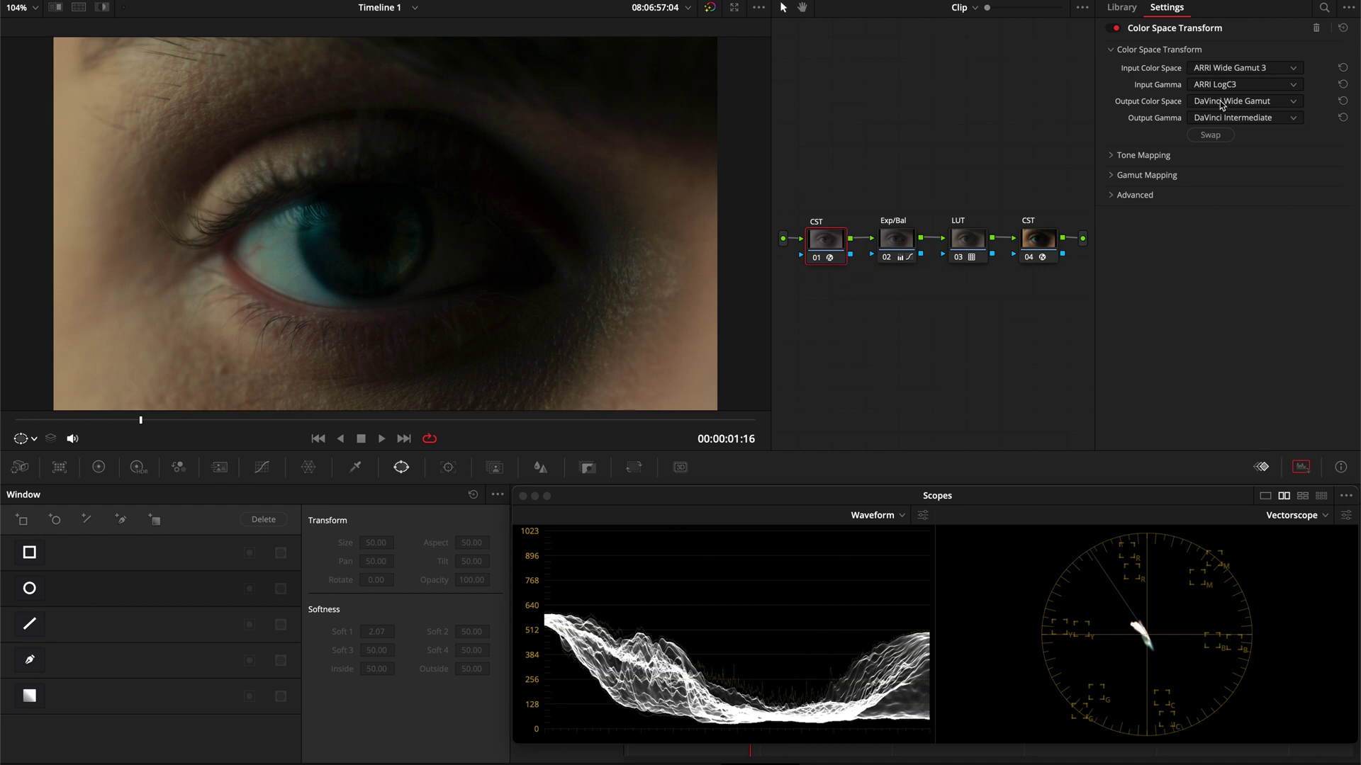
left_click(897, 240)
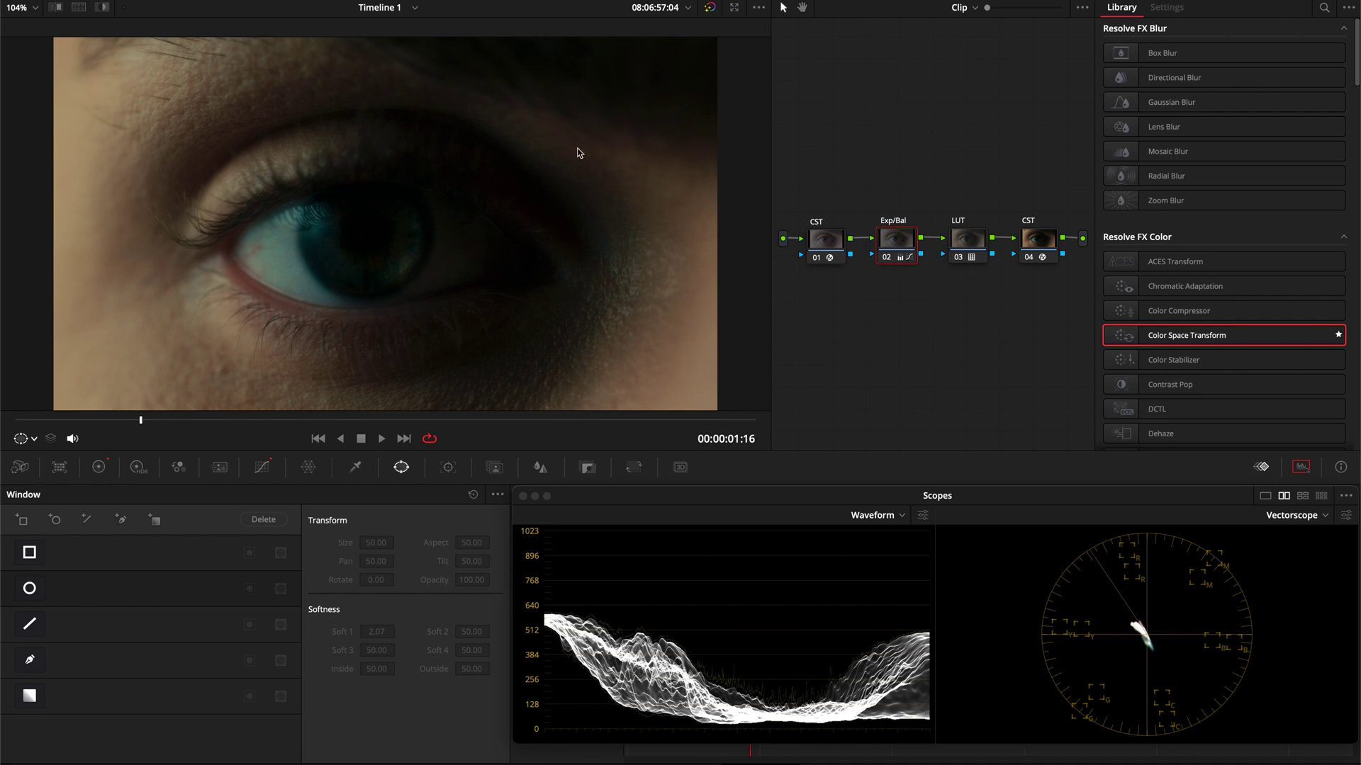
left_click(970, 238)
right_click(970, 238)
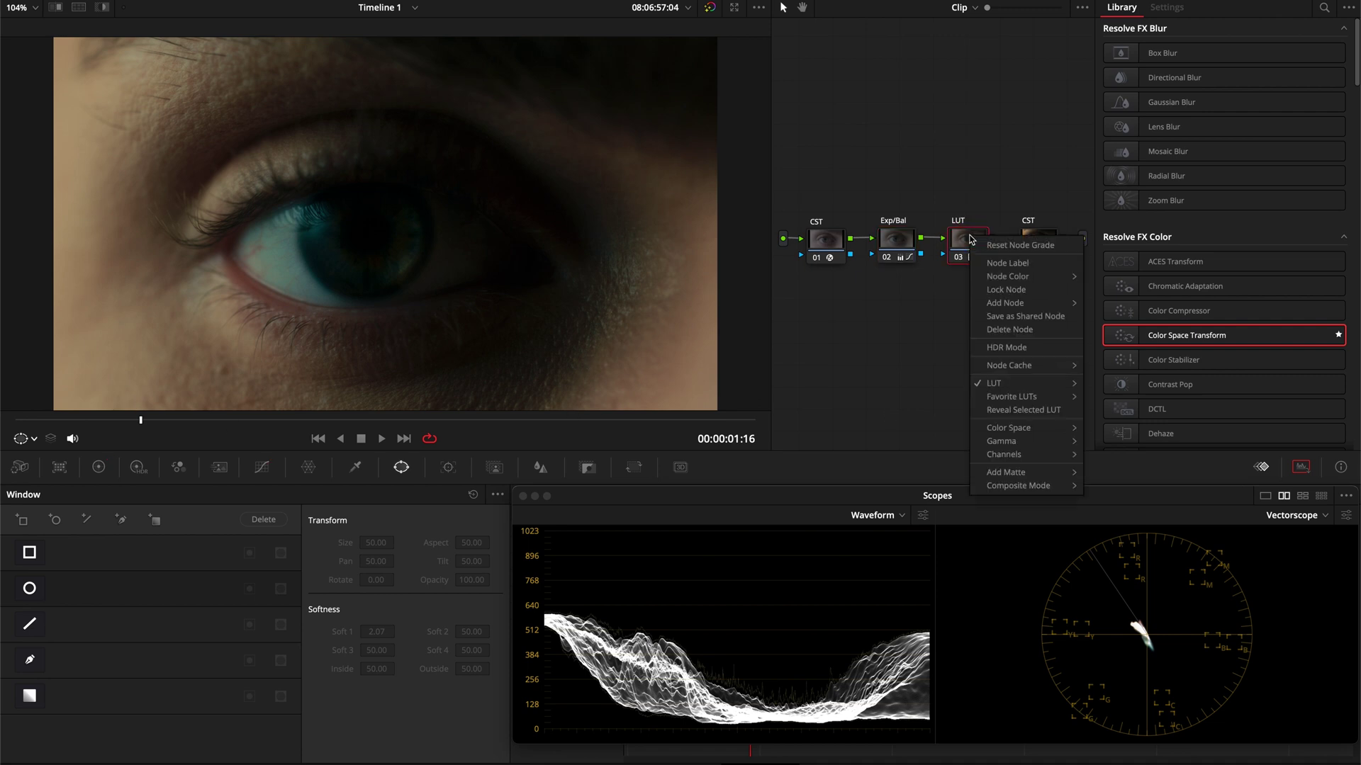
mouse_move(1149, 452)
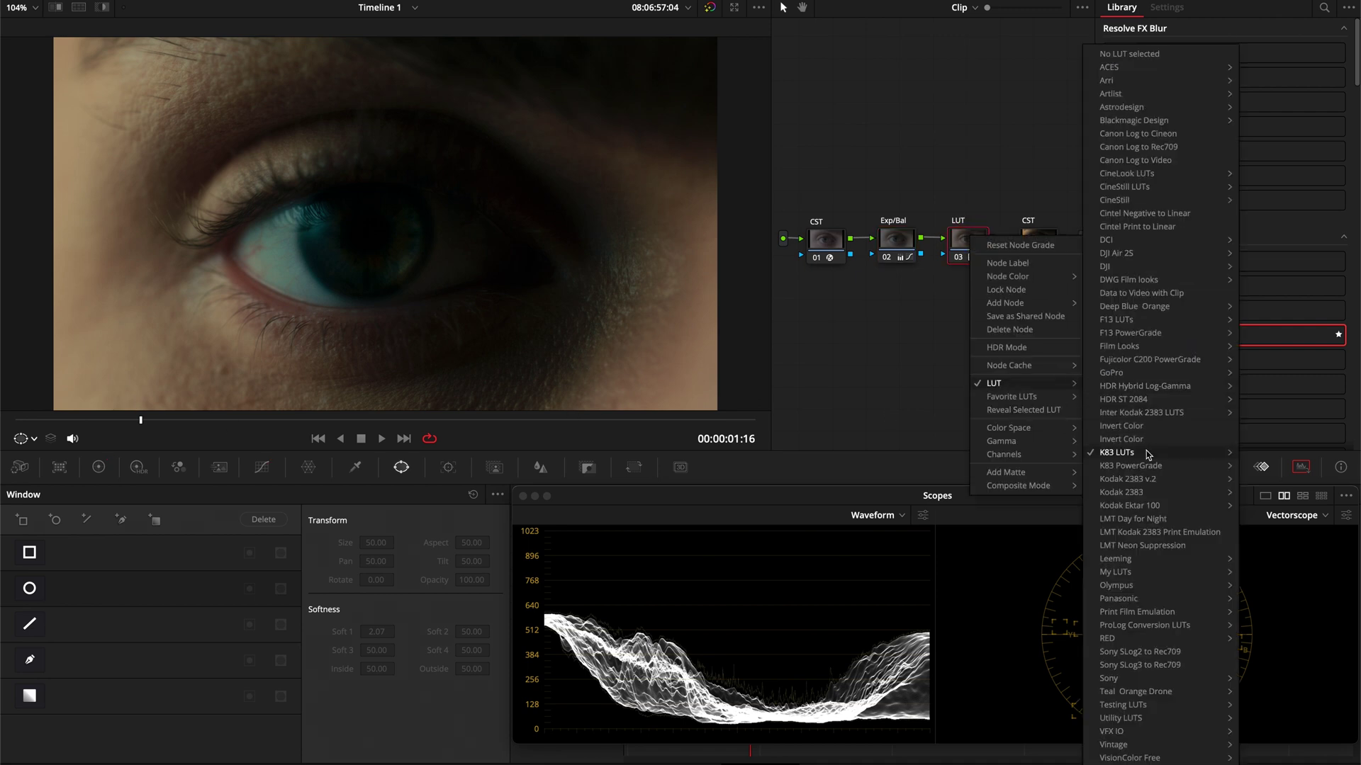
mouse_move(1154, 506)
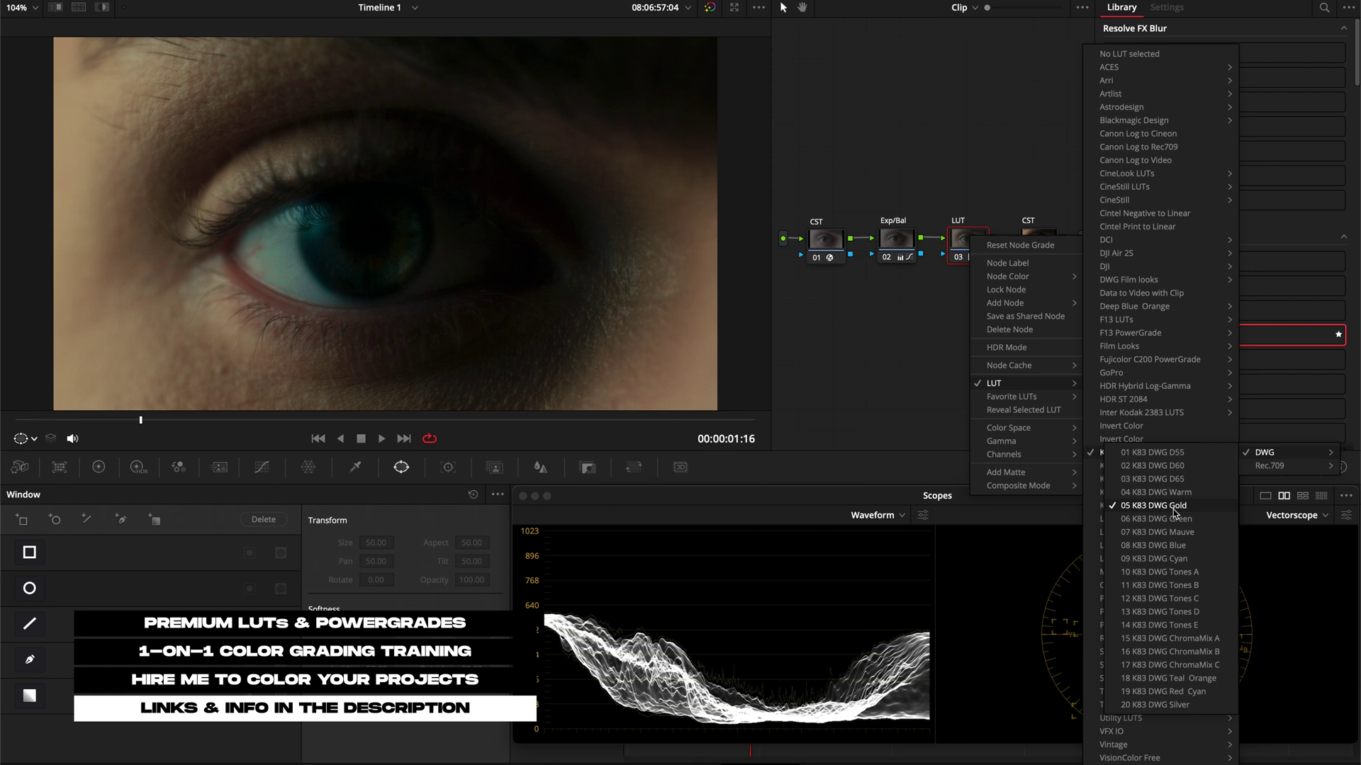
left_click(1176, 512)
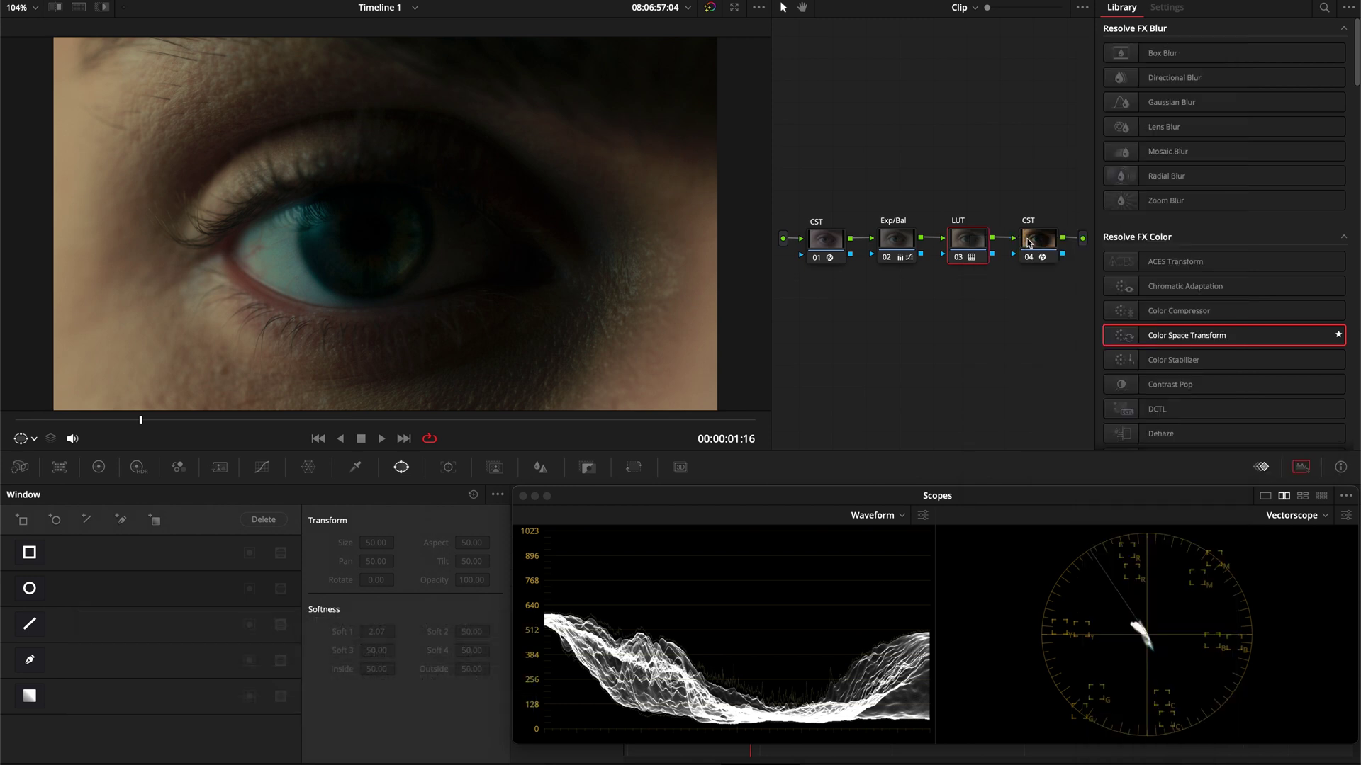
left_click(1028, 242)
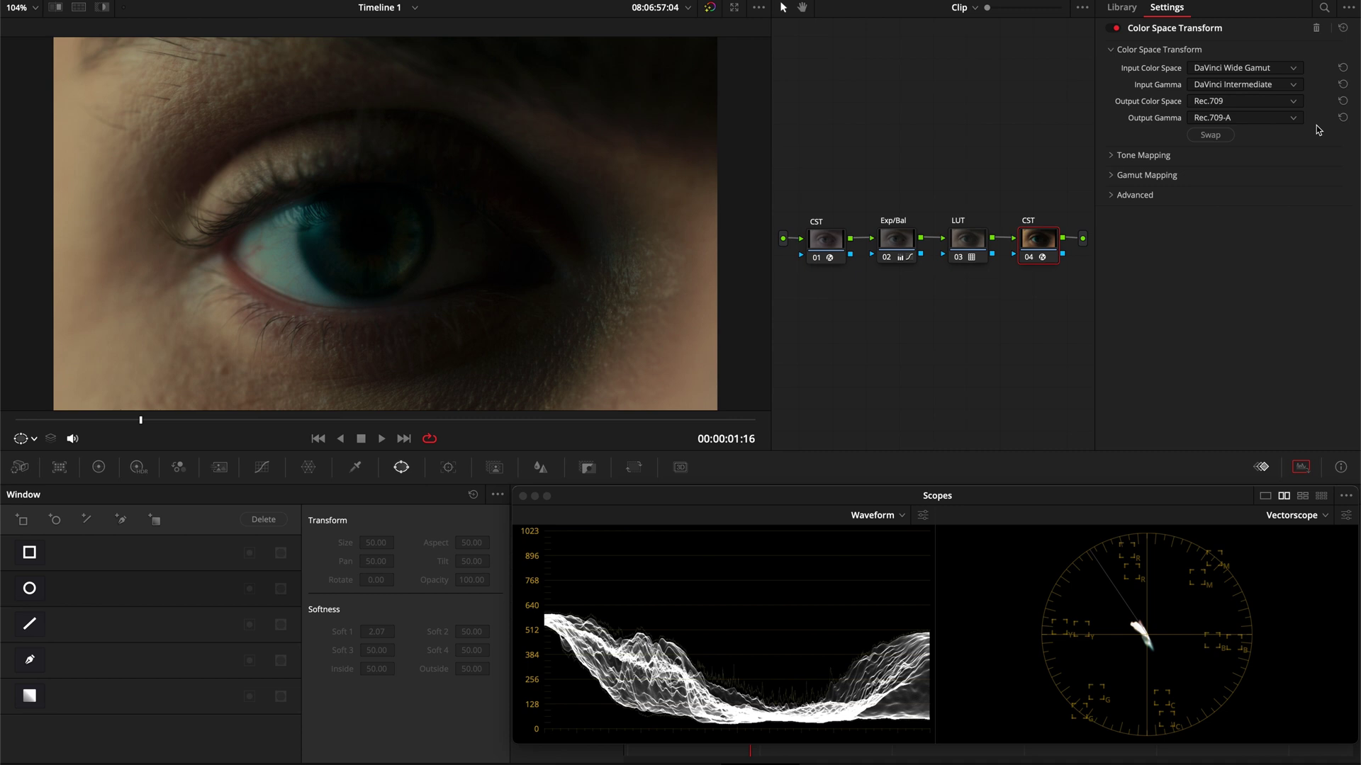
left_click(898, 297)
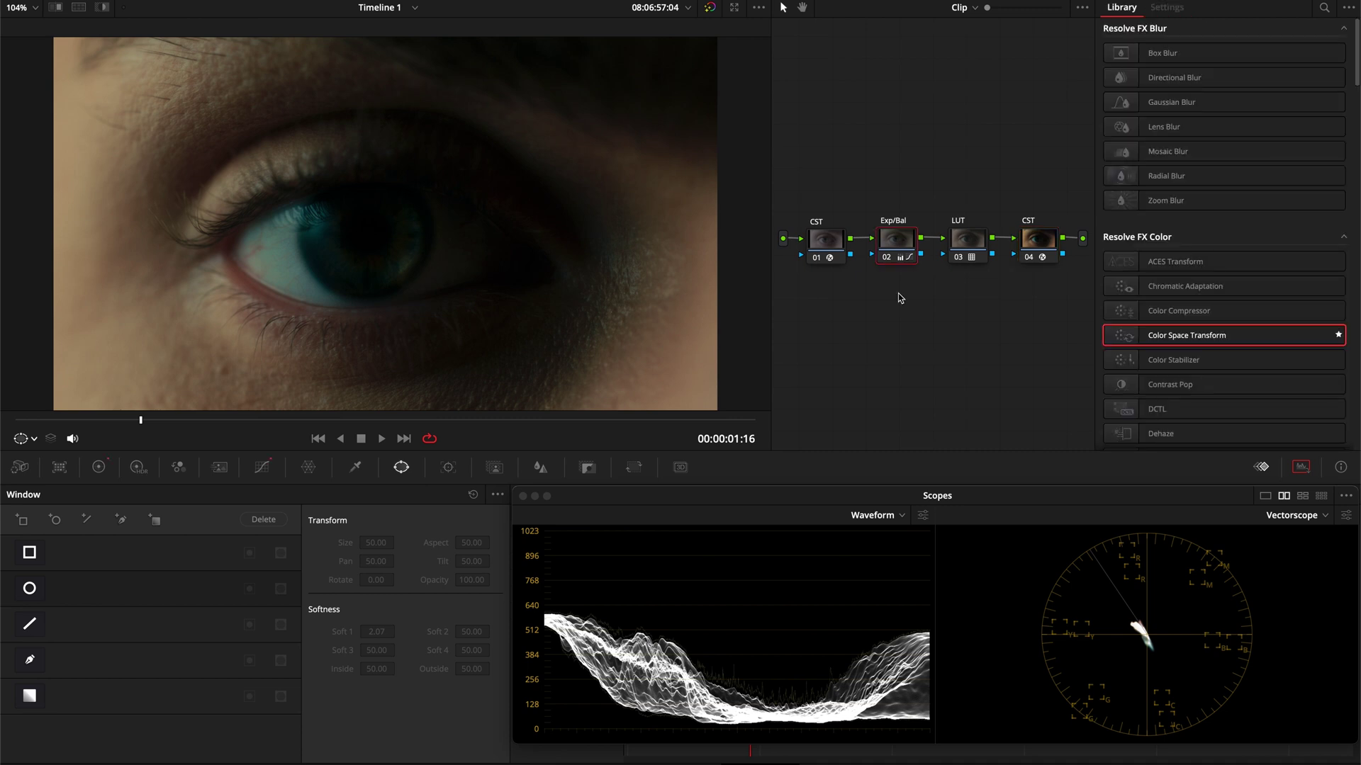
Add a node after Exp/Bal, move it below the chain and label it PW1
key("alt+s")
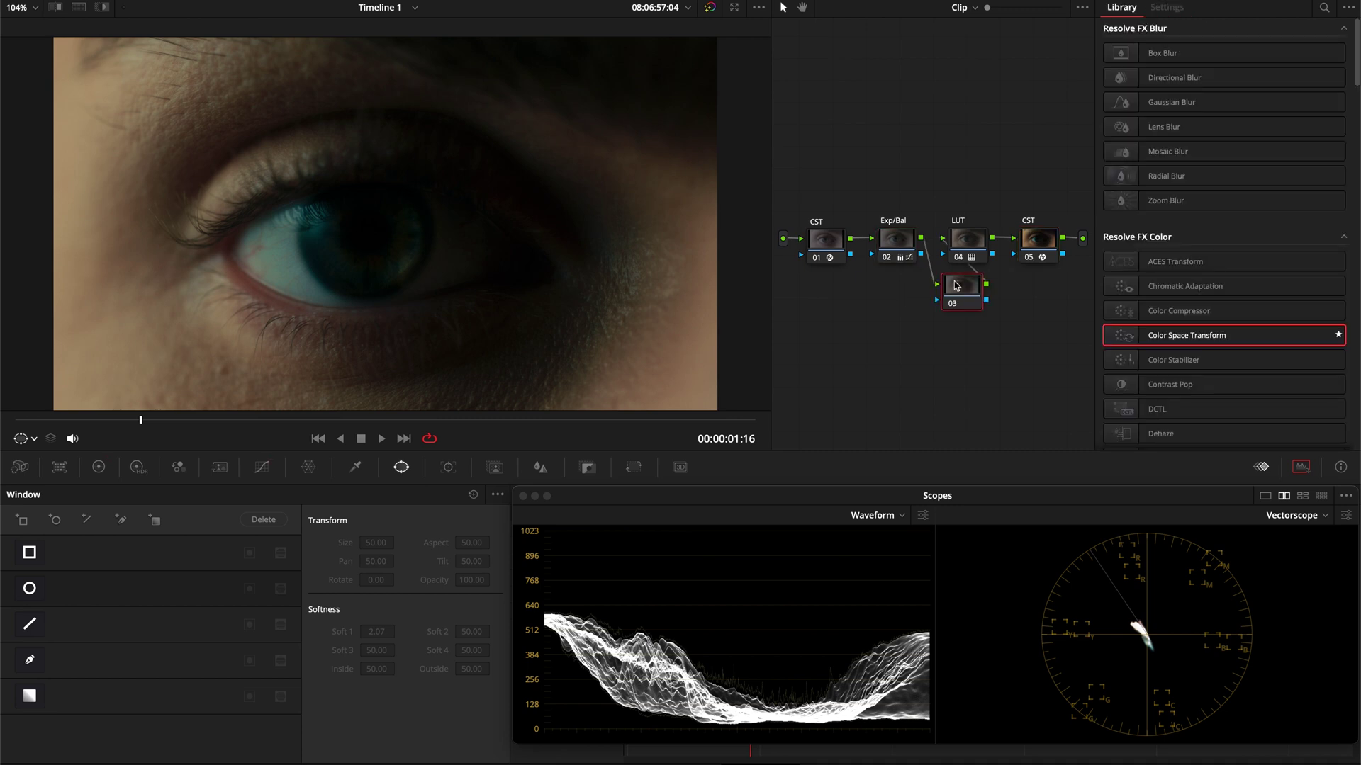
left_click_drag(969, 287, 920, 327)
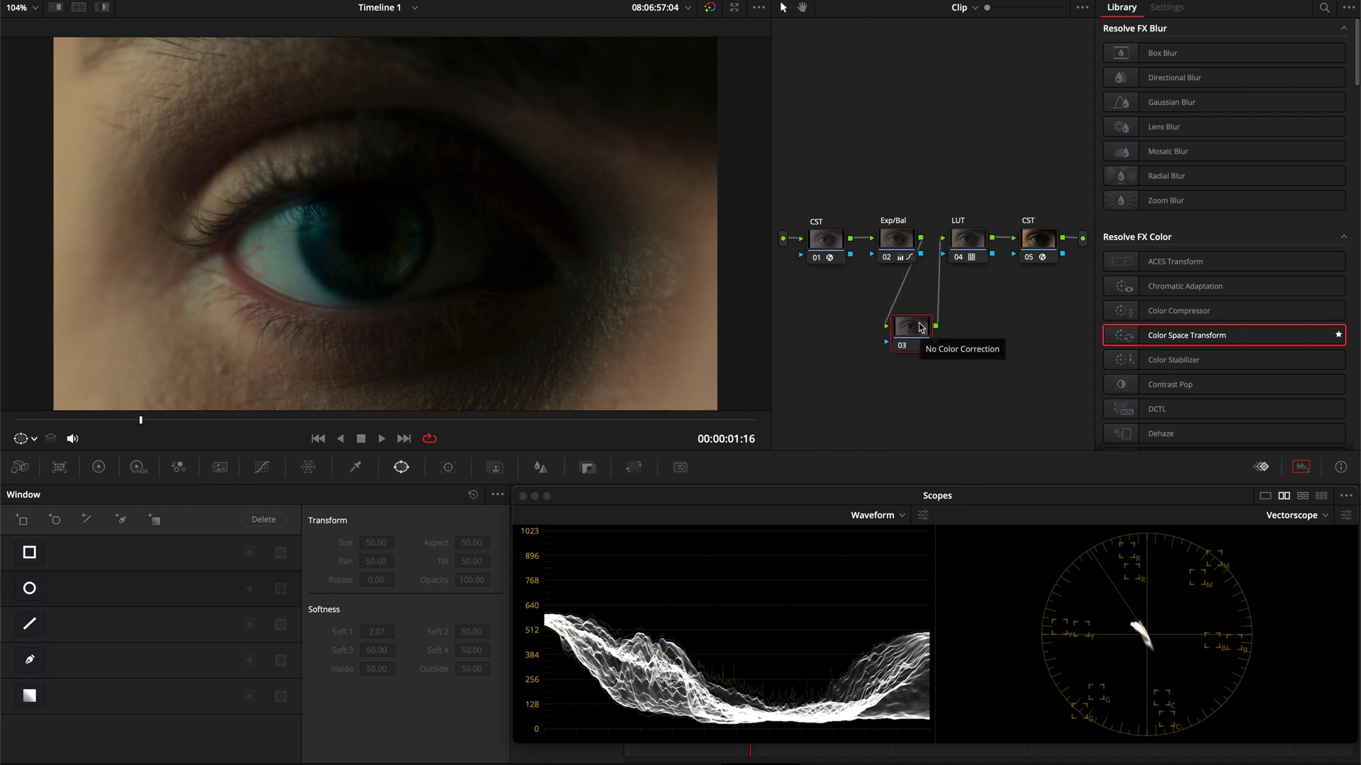
right_click(900, 251)
mouse_move(936, 315)
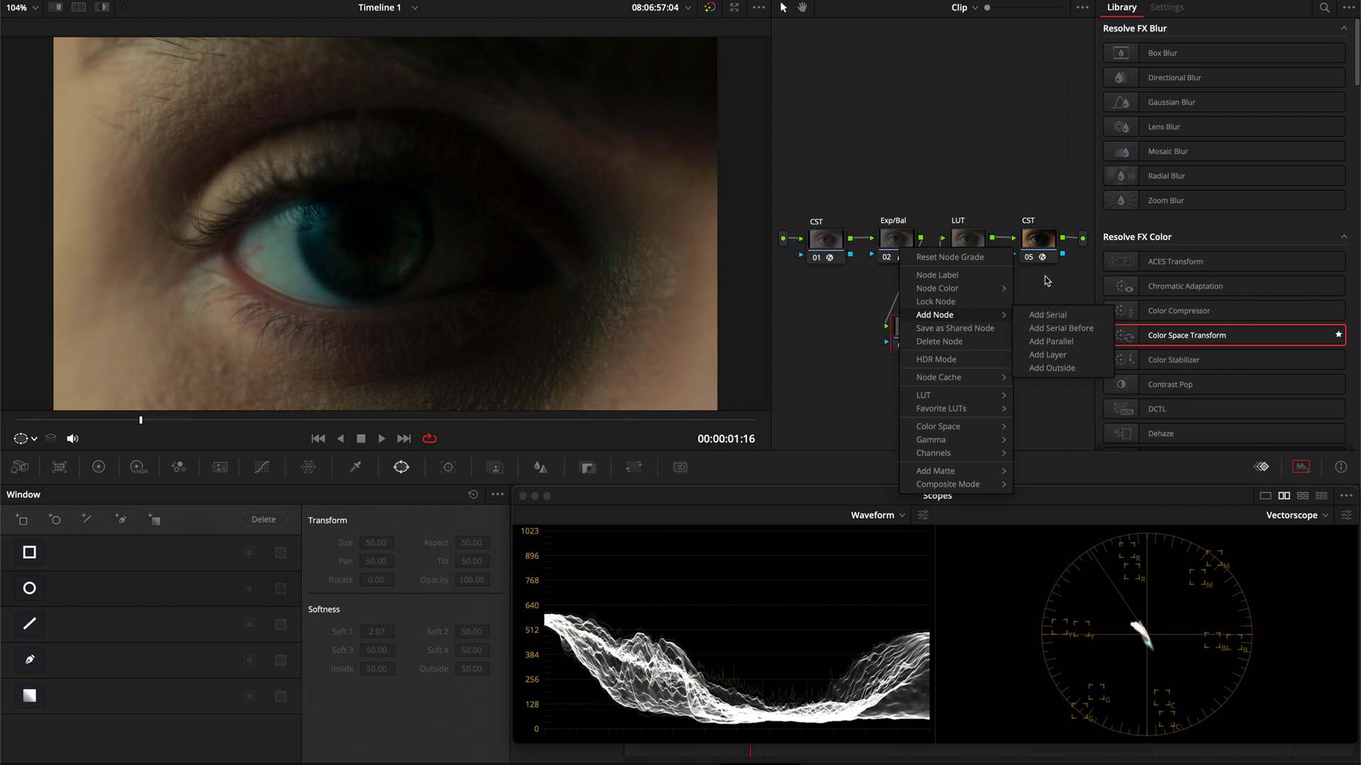
left_click(921, 332)
type("PW1")
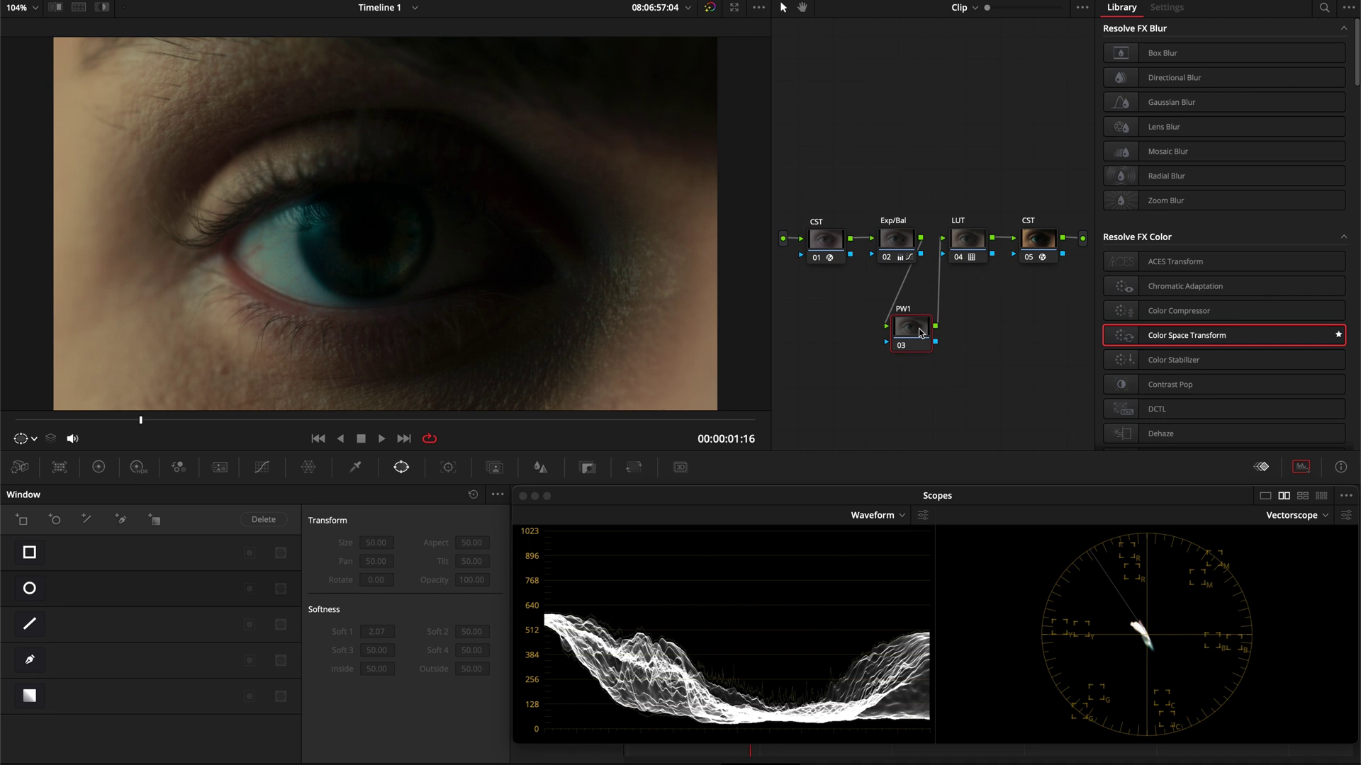
Add an outside node after PW1 and select both nodes together
key("alt+s")
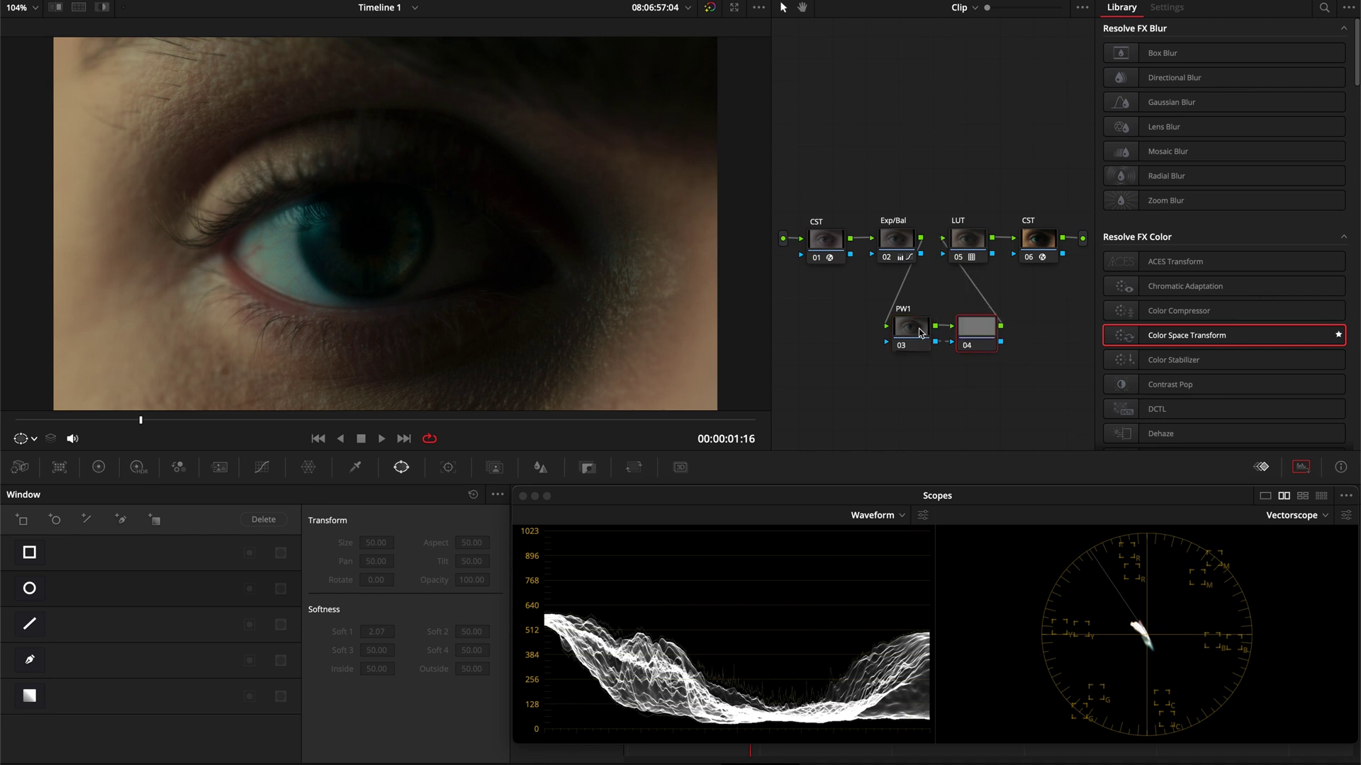
key("ctrl+z")
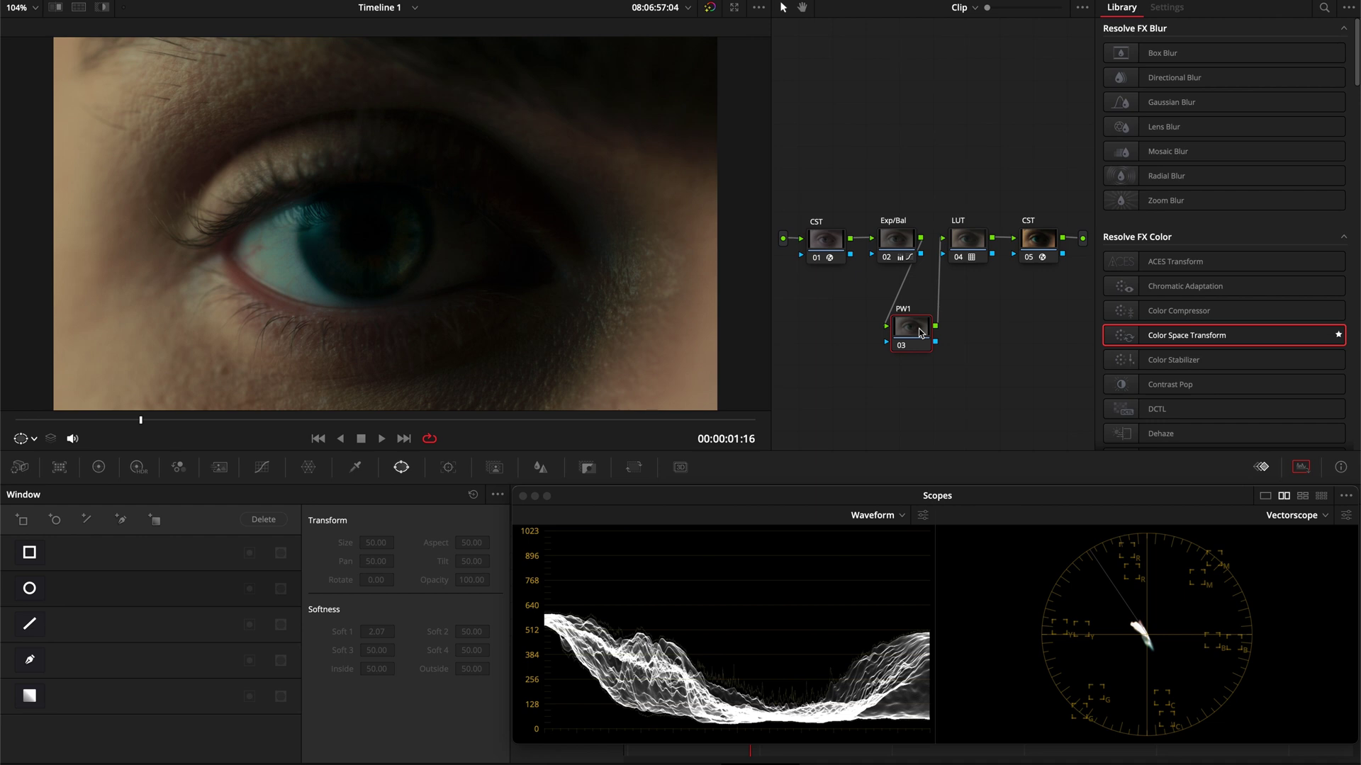
right_click(920, 333)
mouse_move(955, 396)
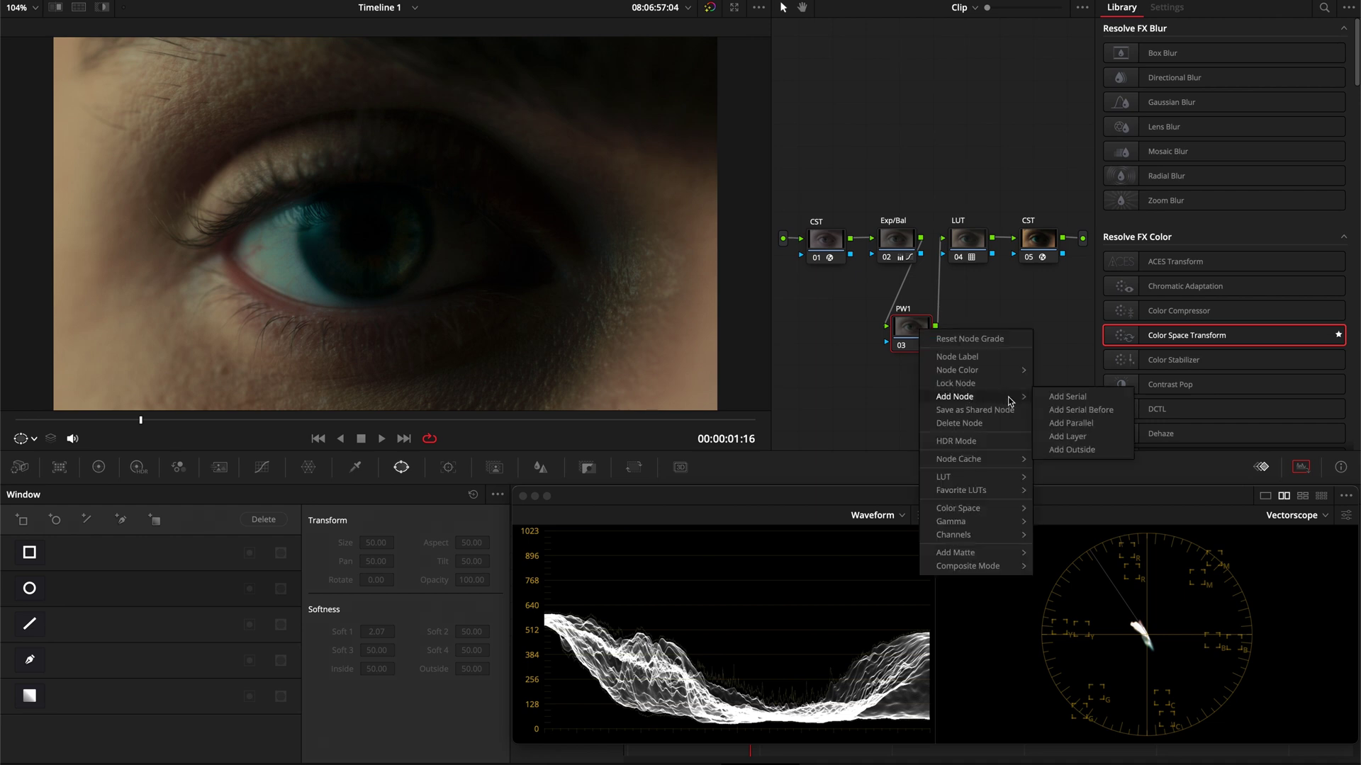
left_click(1072, 450)
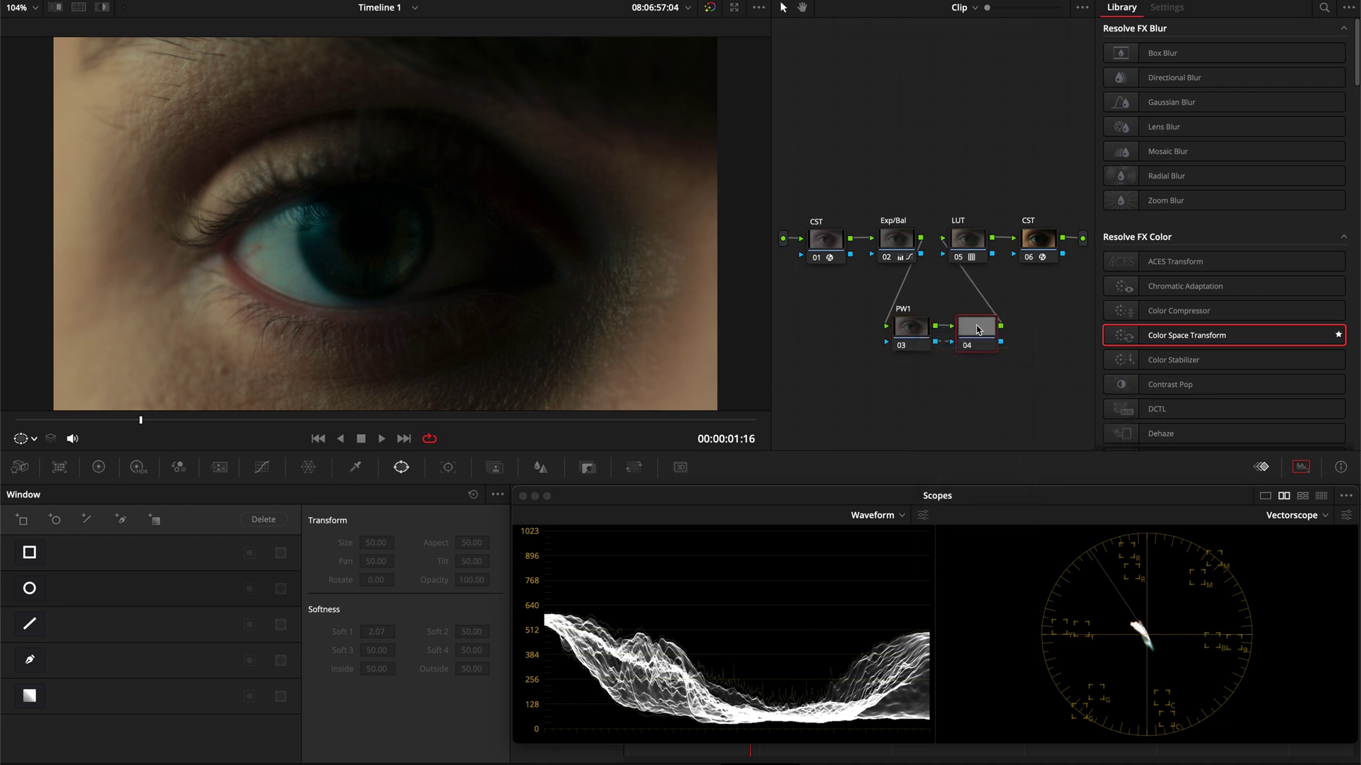
left_click_drag(1001, 384, 883, 306)
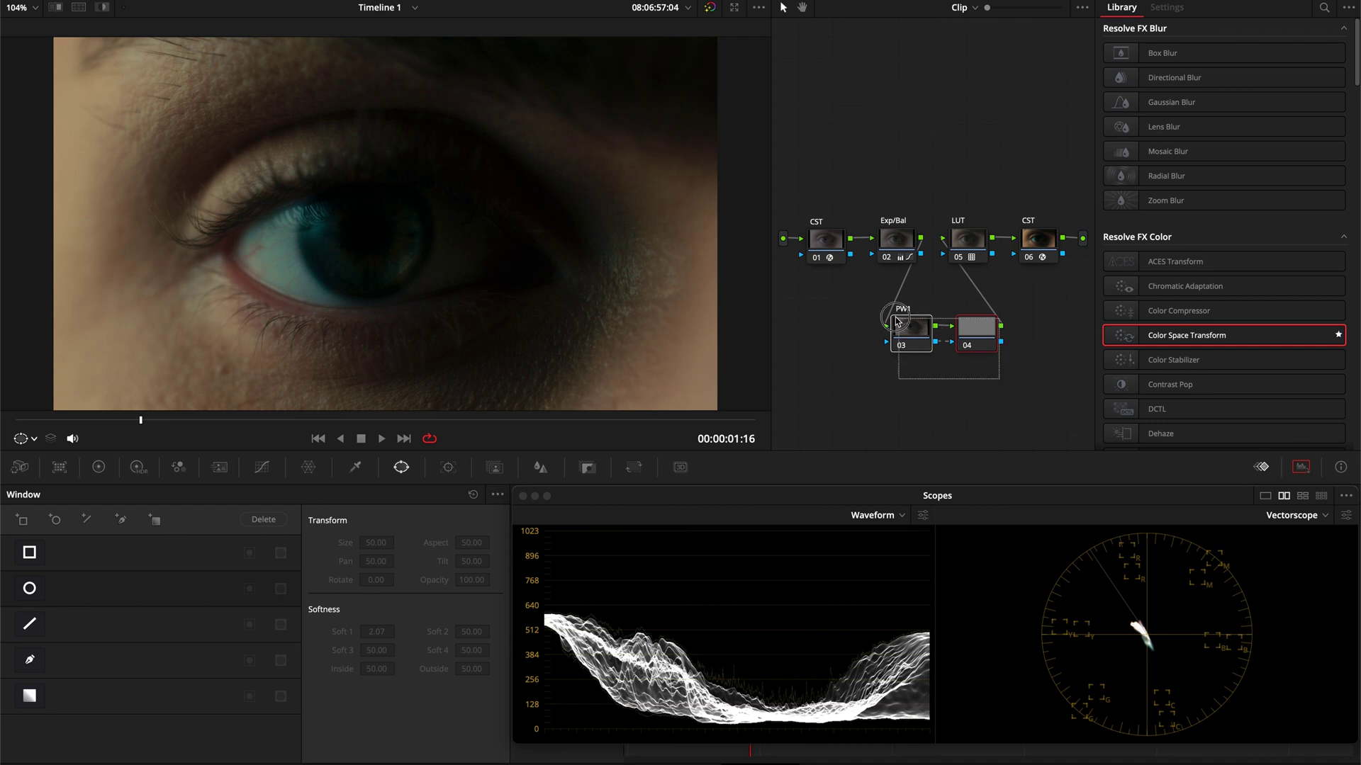
right_click(912, 340)
mouse_move(960, 586)
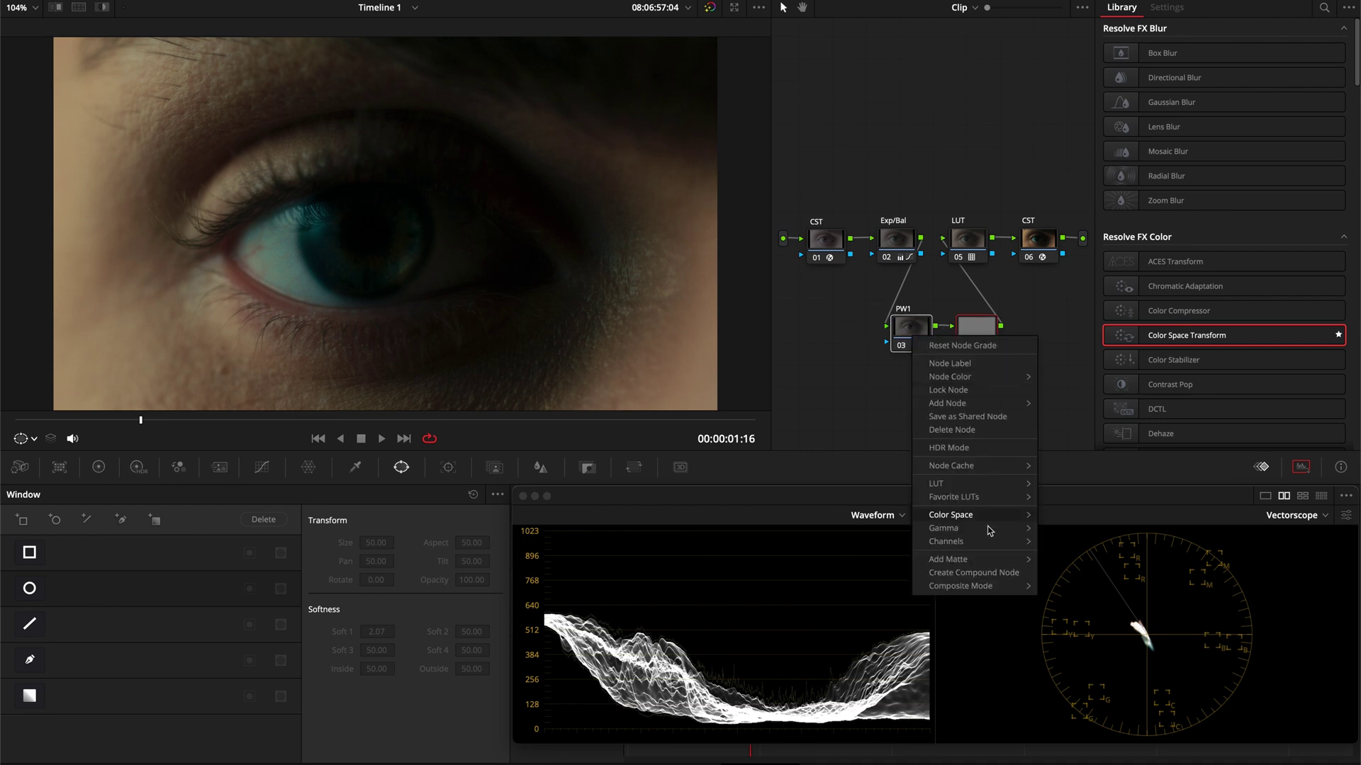
Combine PW1 and its outside node into compound node PW, open it and preview full-screen
left_click(989, 574)
right_click(912, 338)
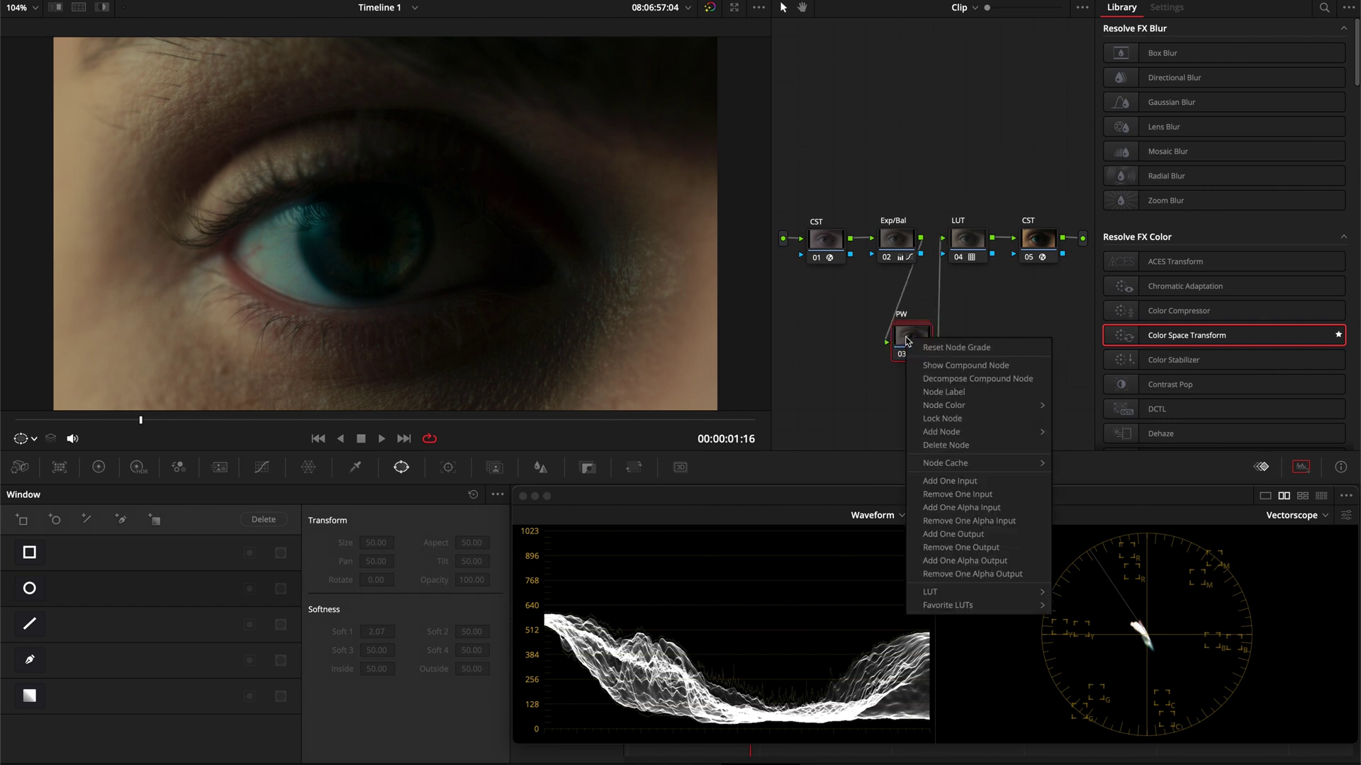
left_click(930, 373)
left_click_drag(912, 325, 904, 228)
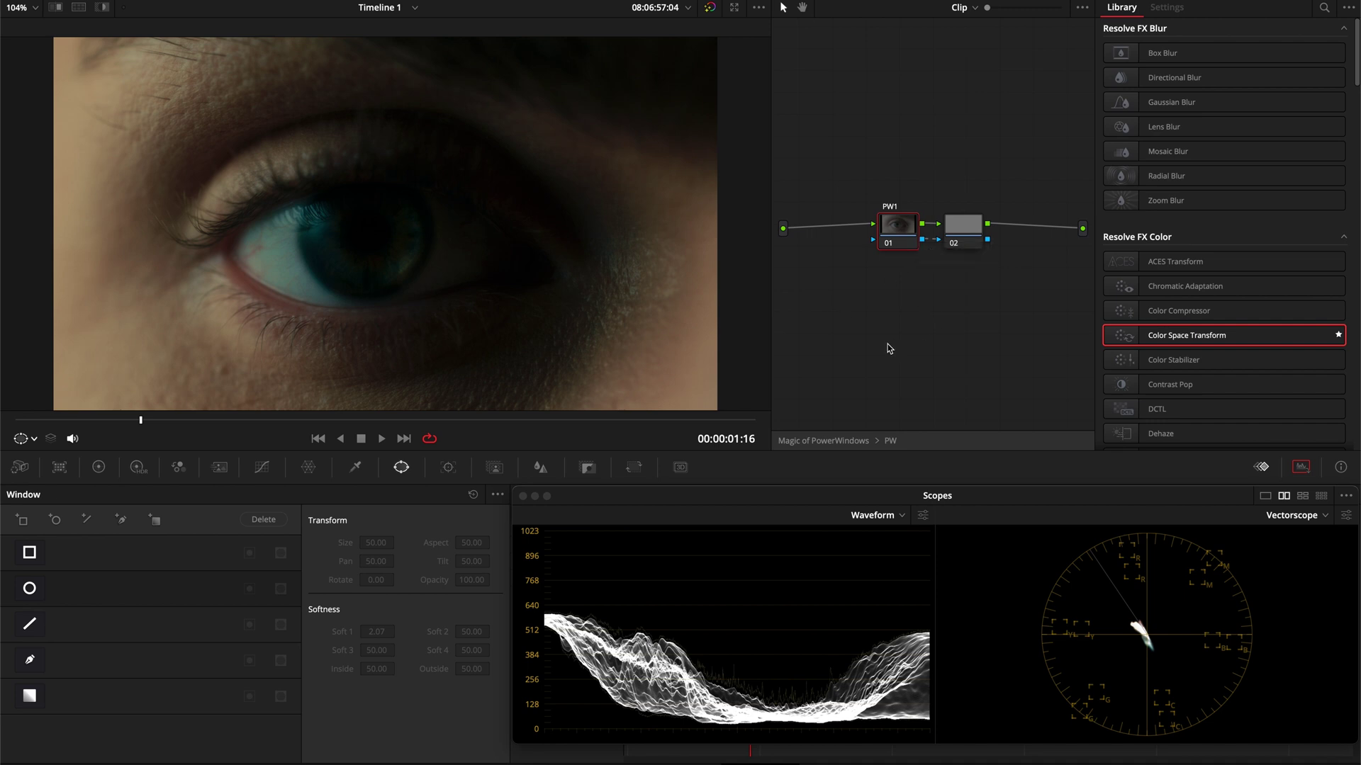
key("shift+f")
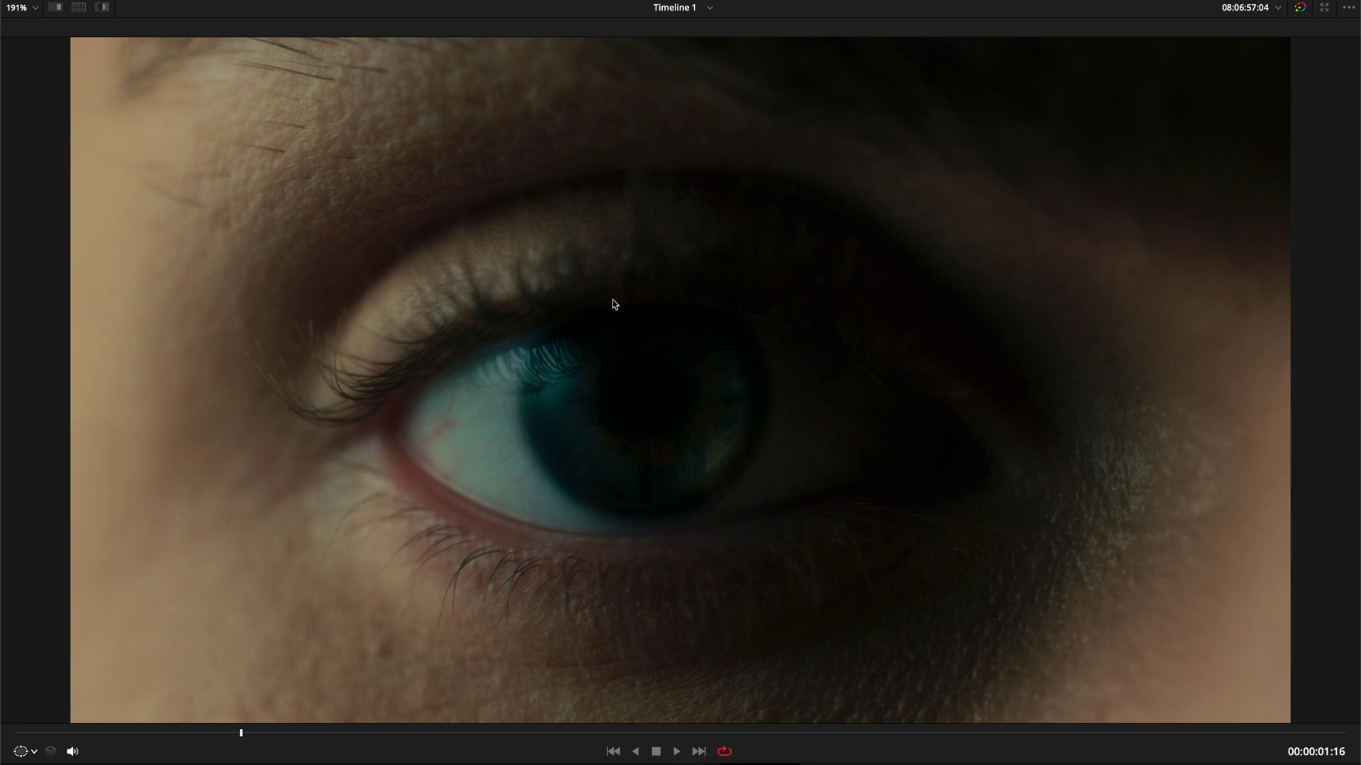
key("shift+f")
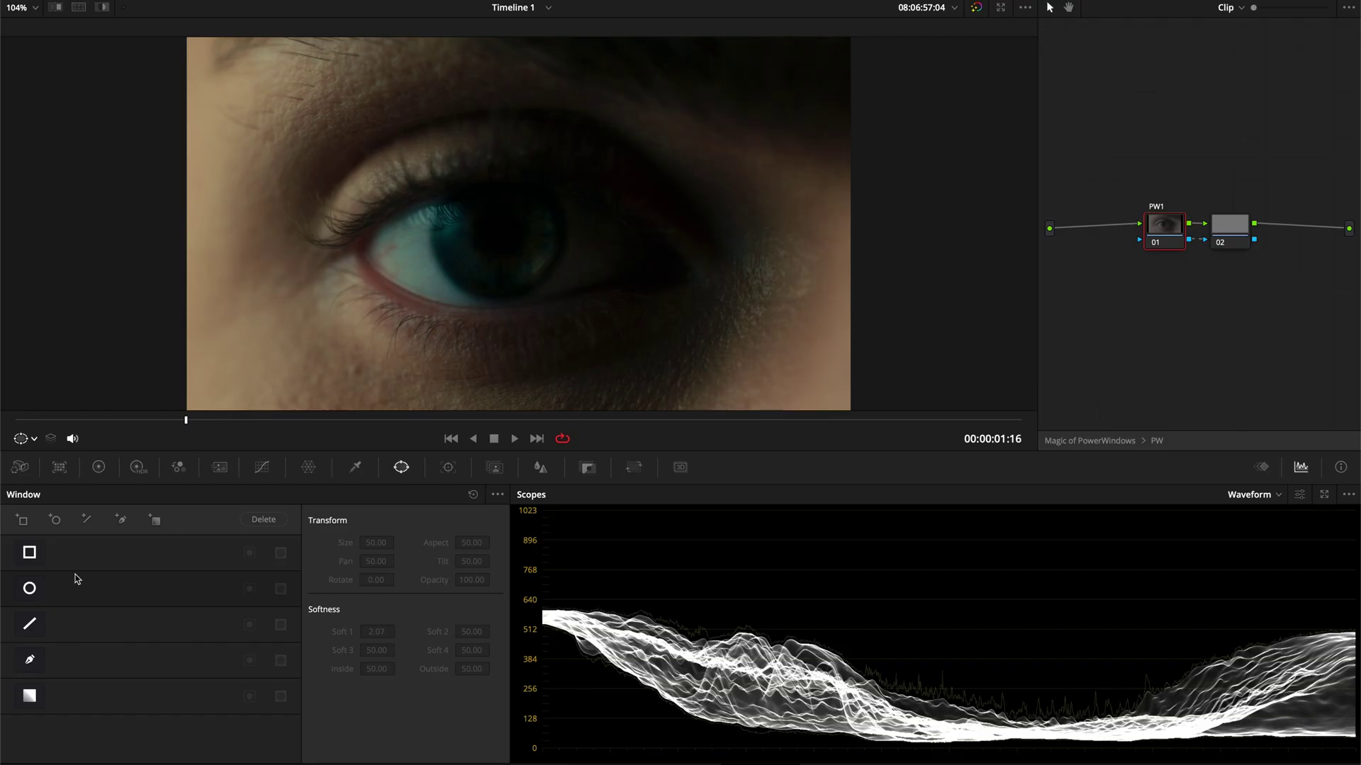
Place a circular window over the eye, enlarge it and widen Soft 1 to 35.81
left_click(30, 588)
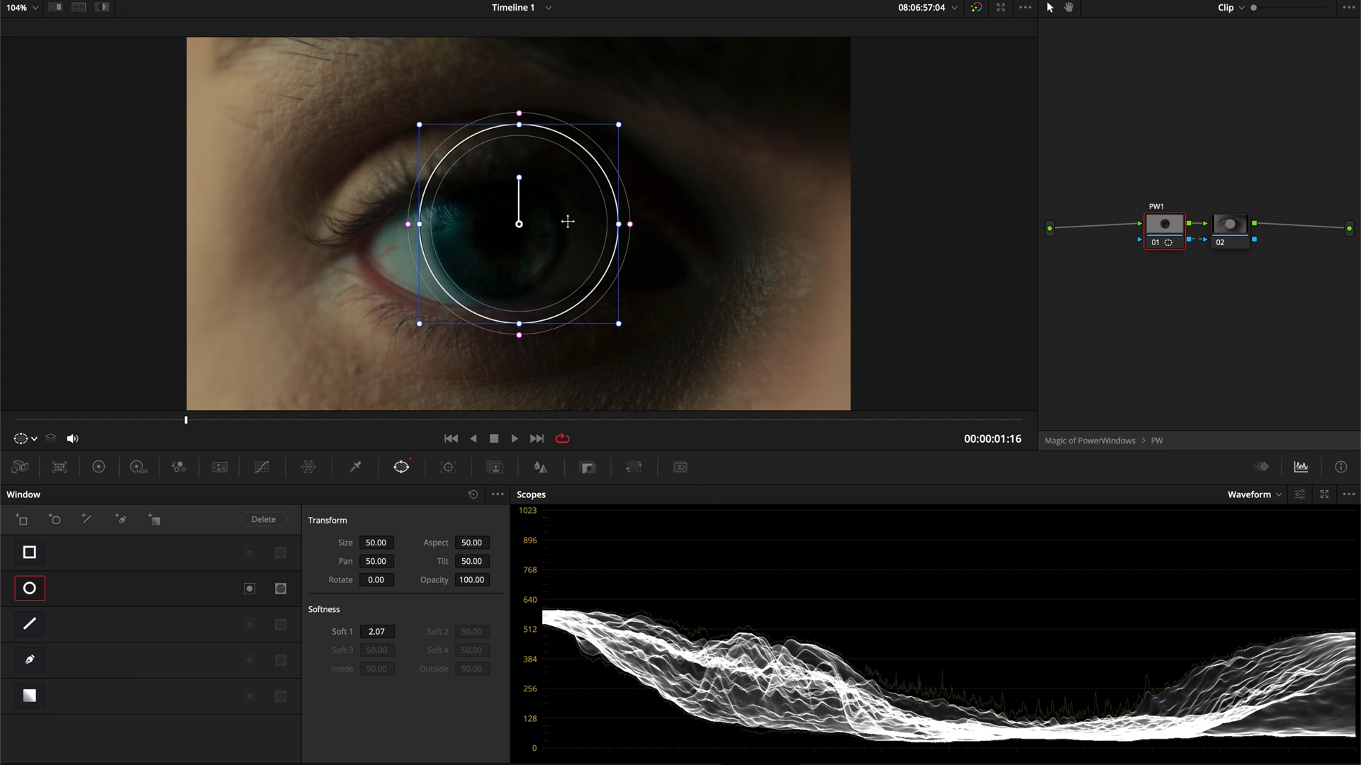
mouse_move(554, 226)
left_mouse_down()
mouse_move(544, 233)
mouse_move(698, 236)
left_mouse_up()
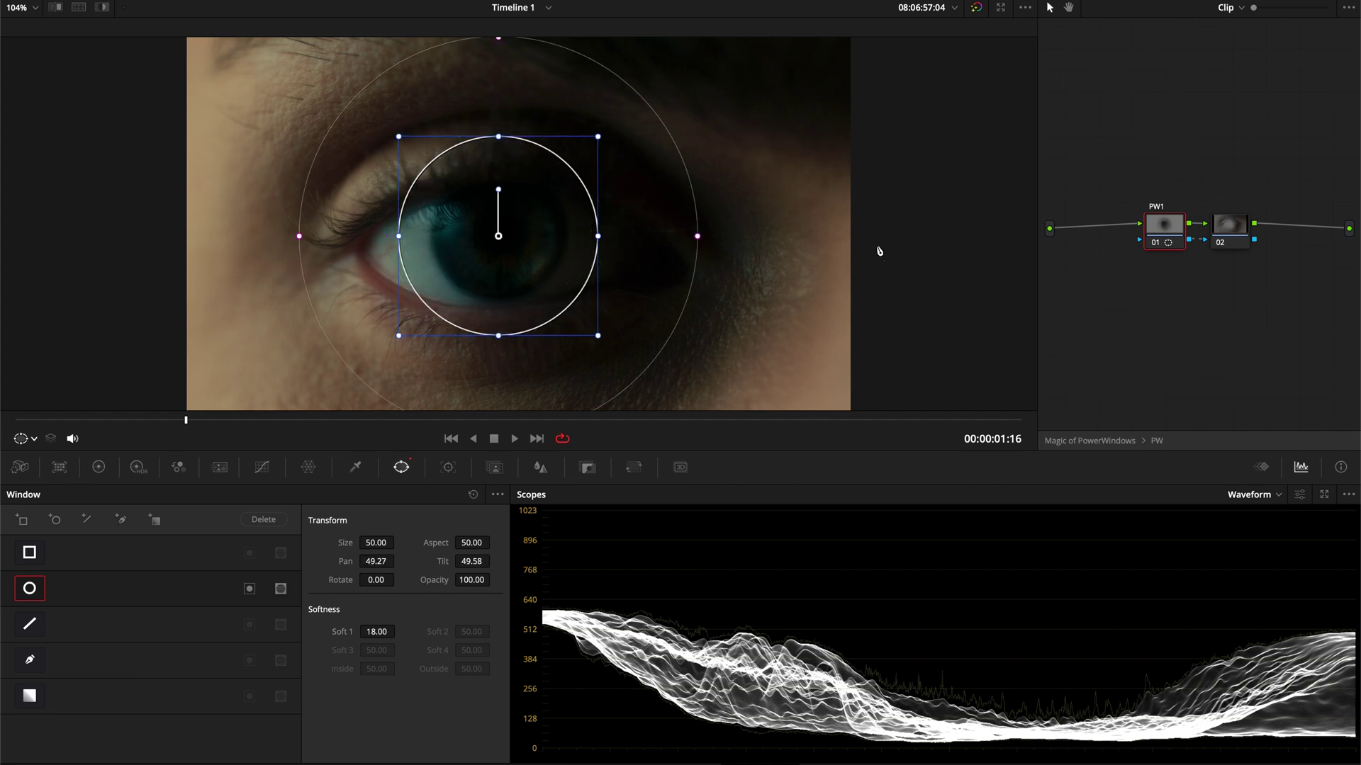
key("shift+h")
key("shift+h")
left_click_drag(599, 139, 696, 40)
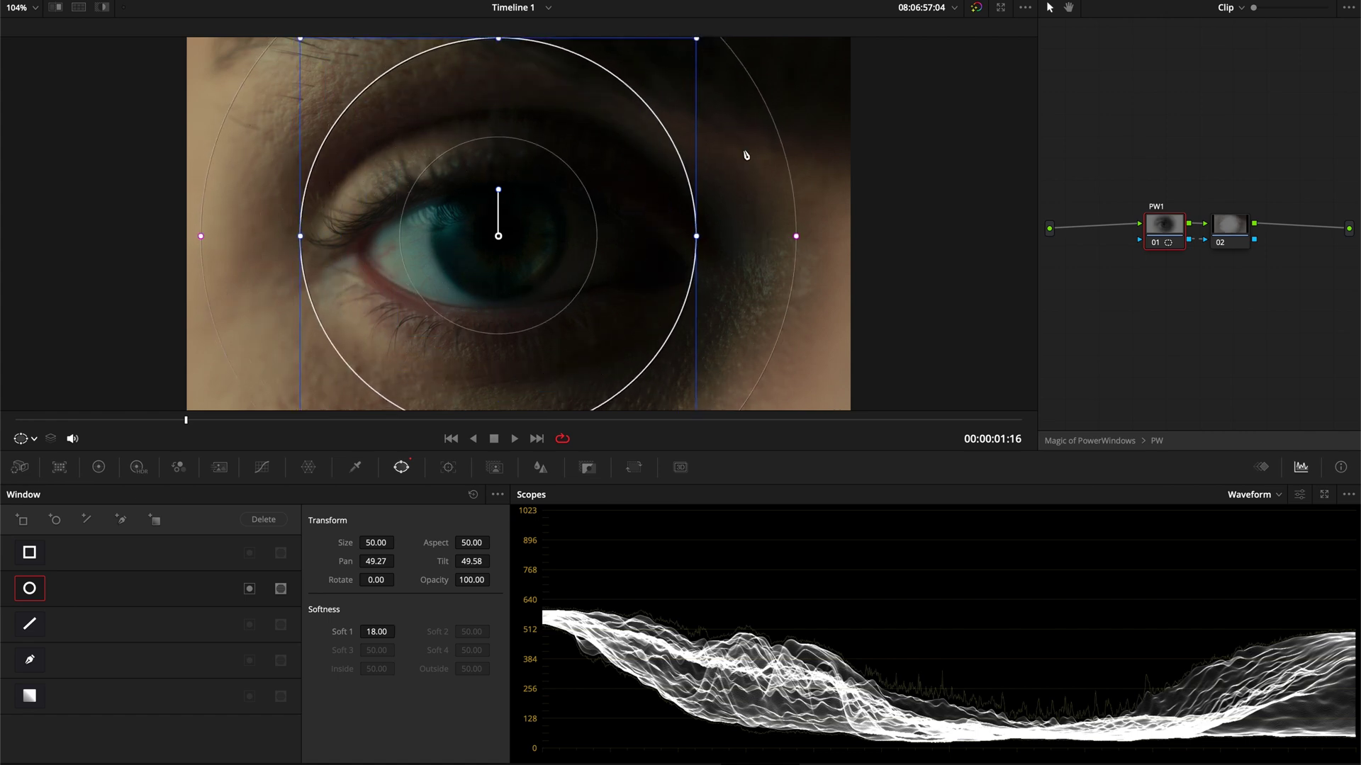
left_click_drag(795, 236, 894, 236)
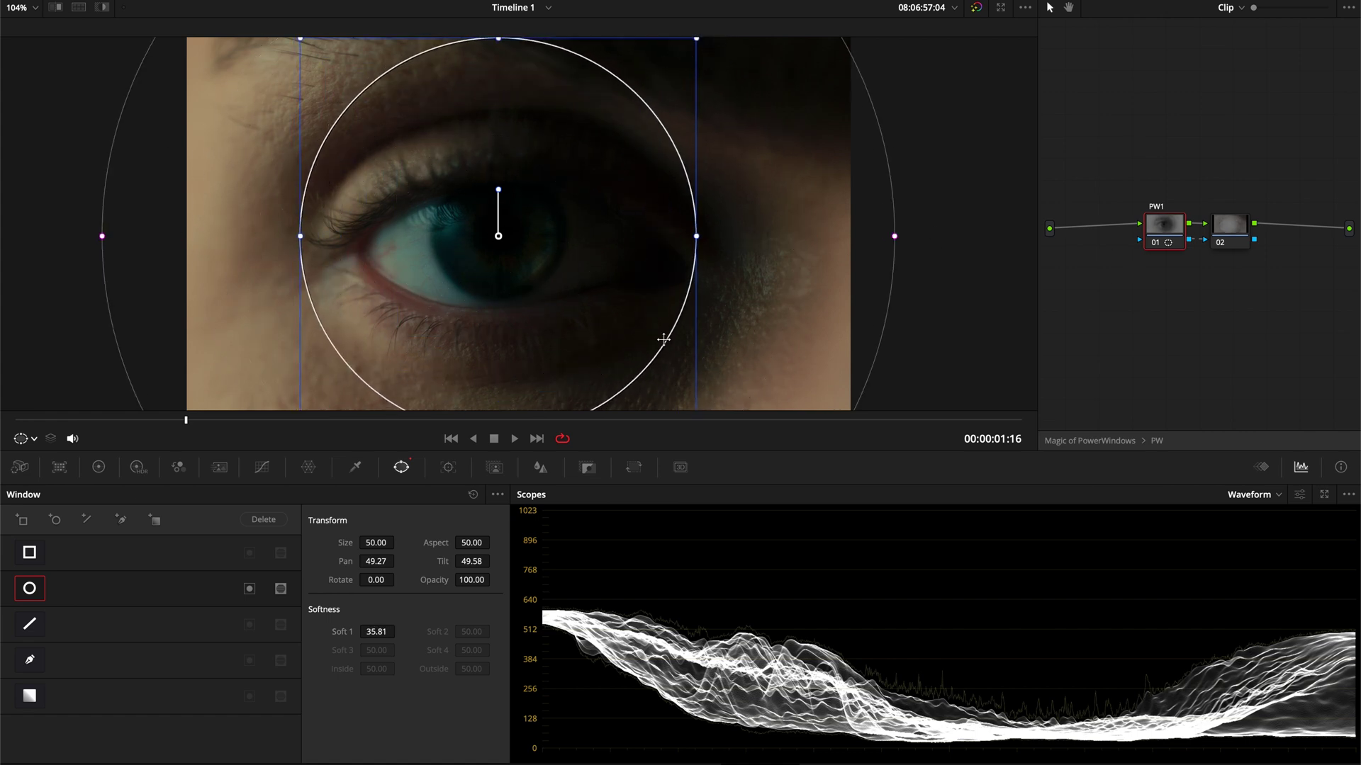
key("shift+h")
key("shift+h")
Raise the Primaries Offset master wheel to 32.70 on window node 01
left_click(137, 467)
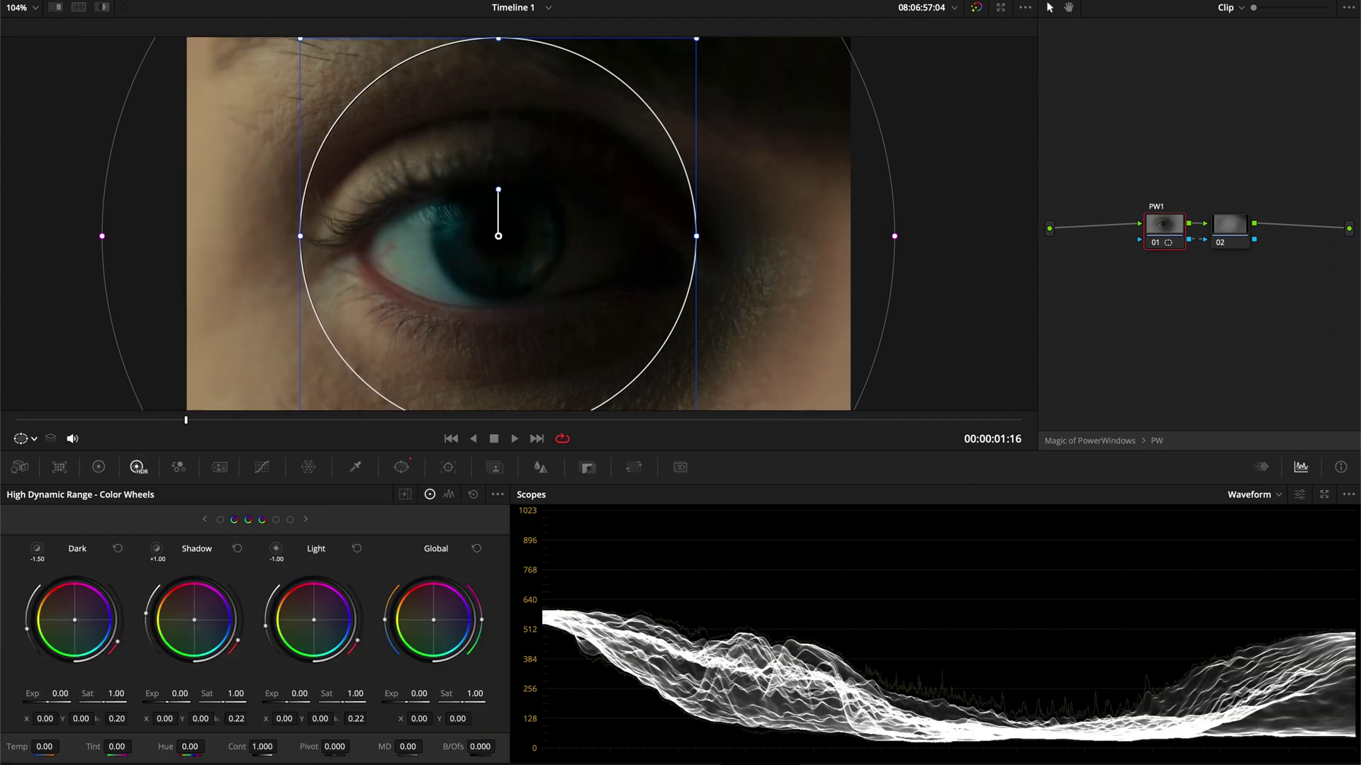
left_click(99, 466)
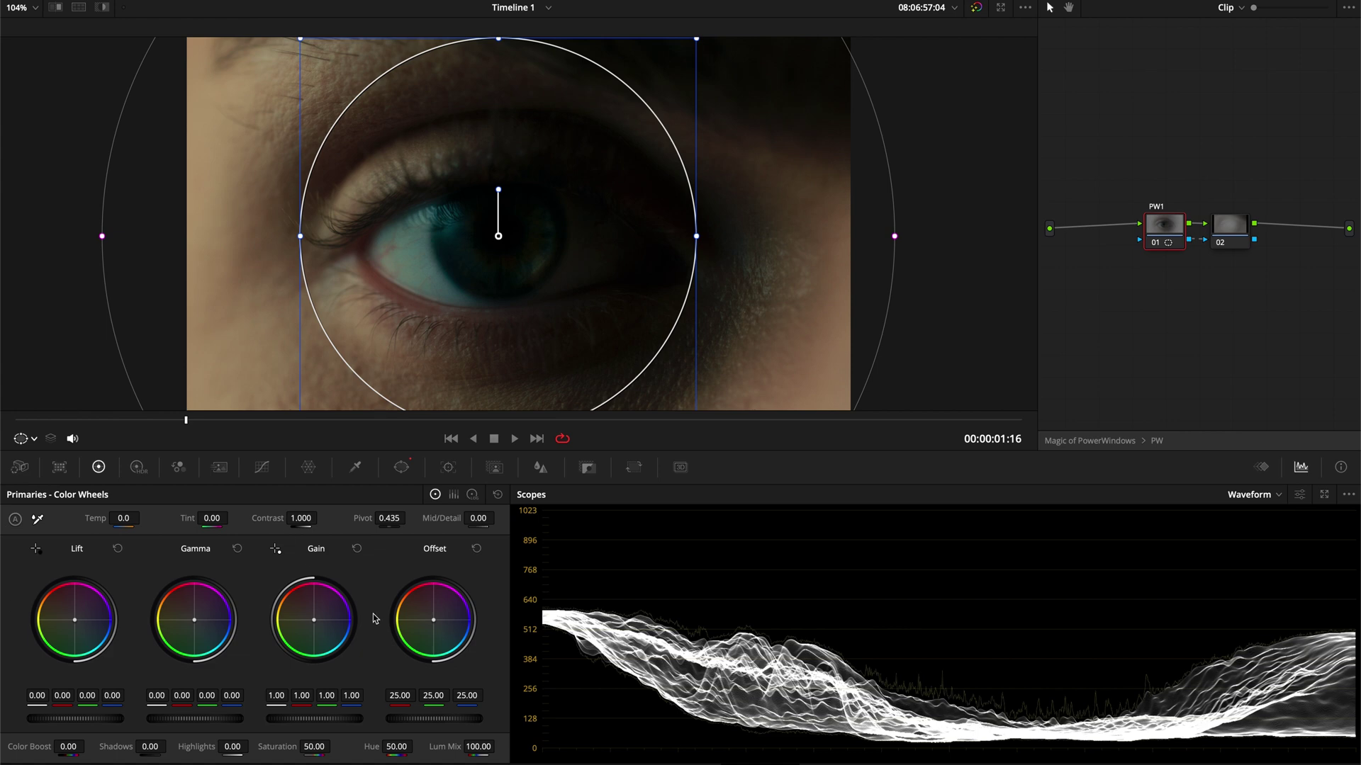
left_click_drag(411, 719, 625, 713)
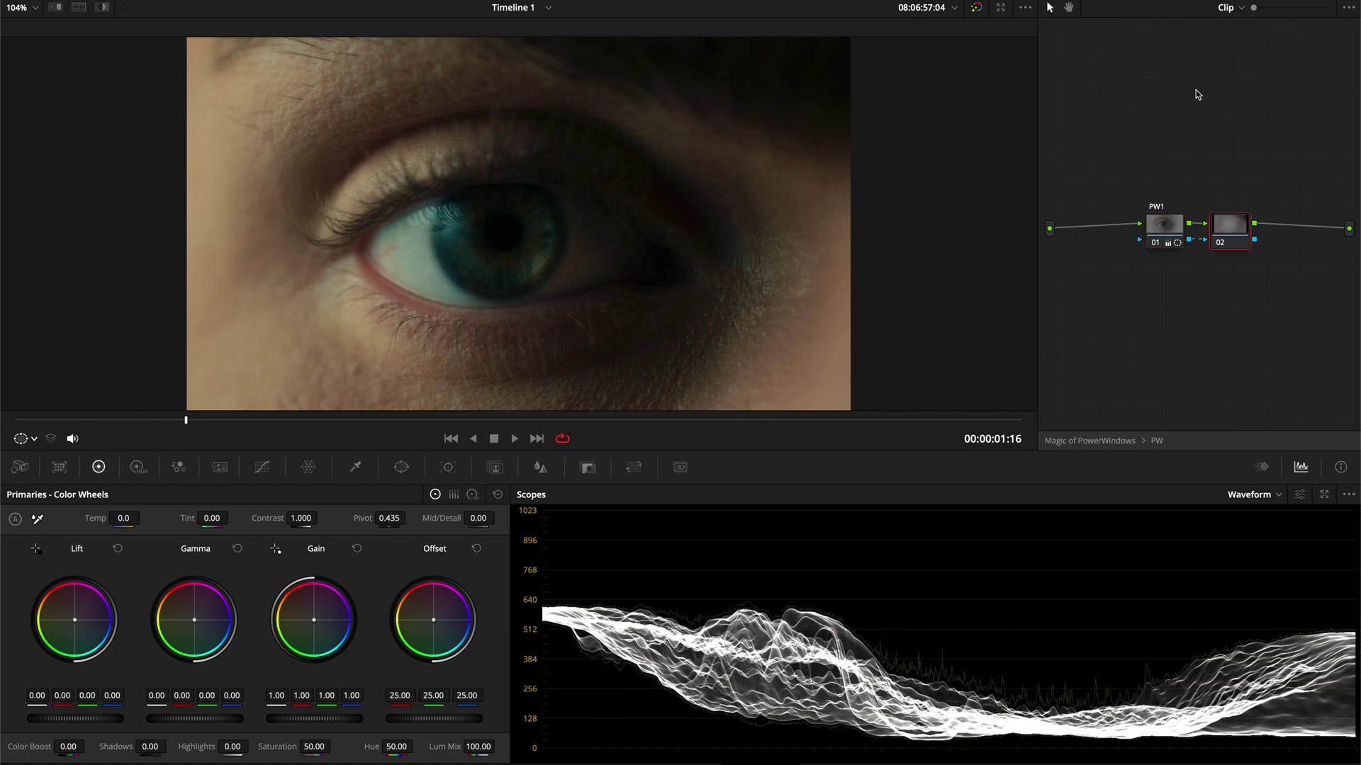
left_click(1164, 223)
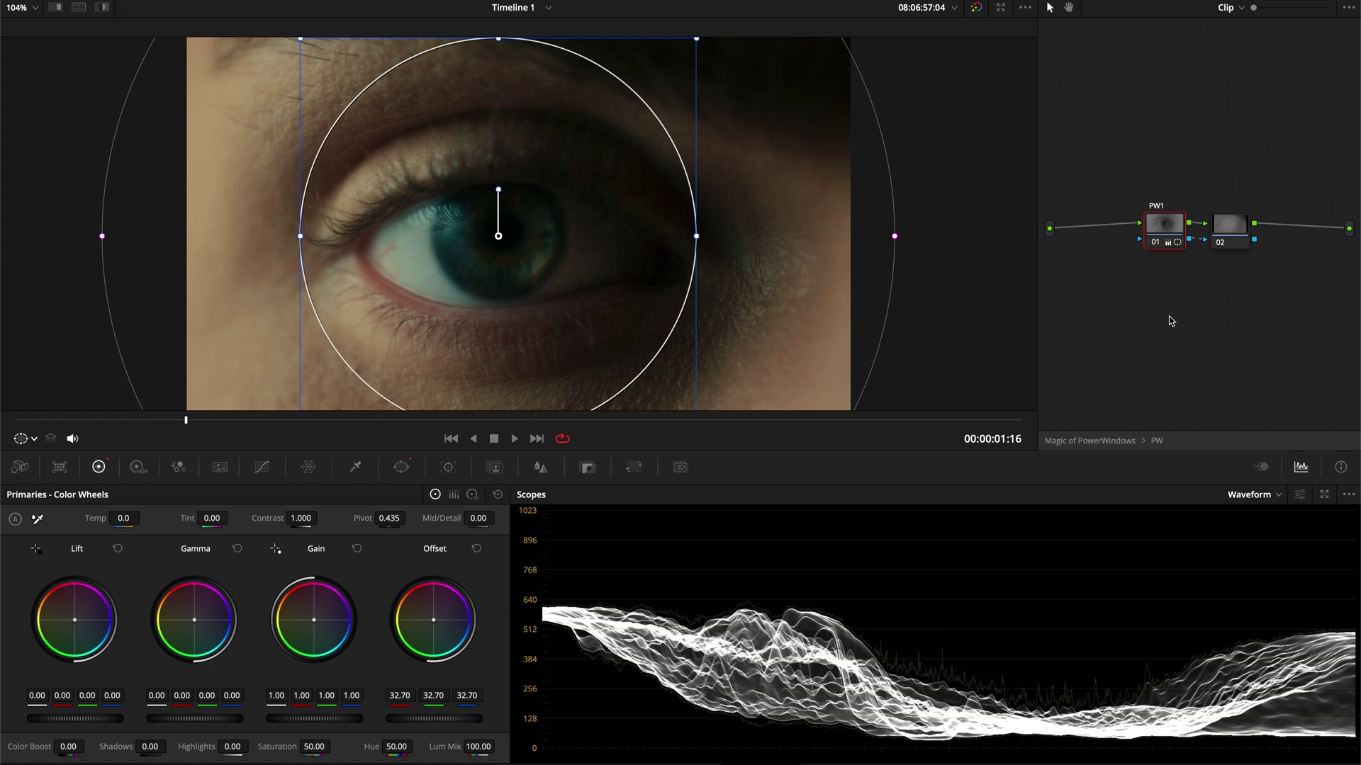
Turn the viewer overlay Off in full-screen and play back the brightened eye shot
key("shift+f")
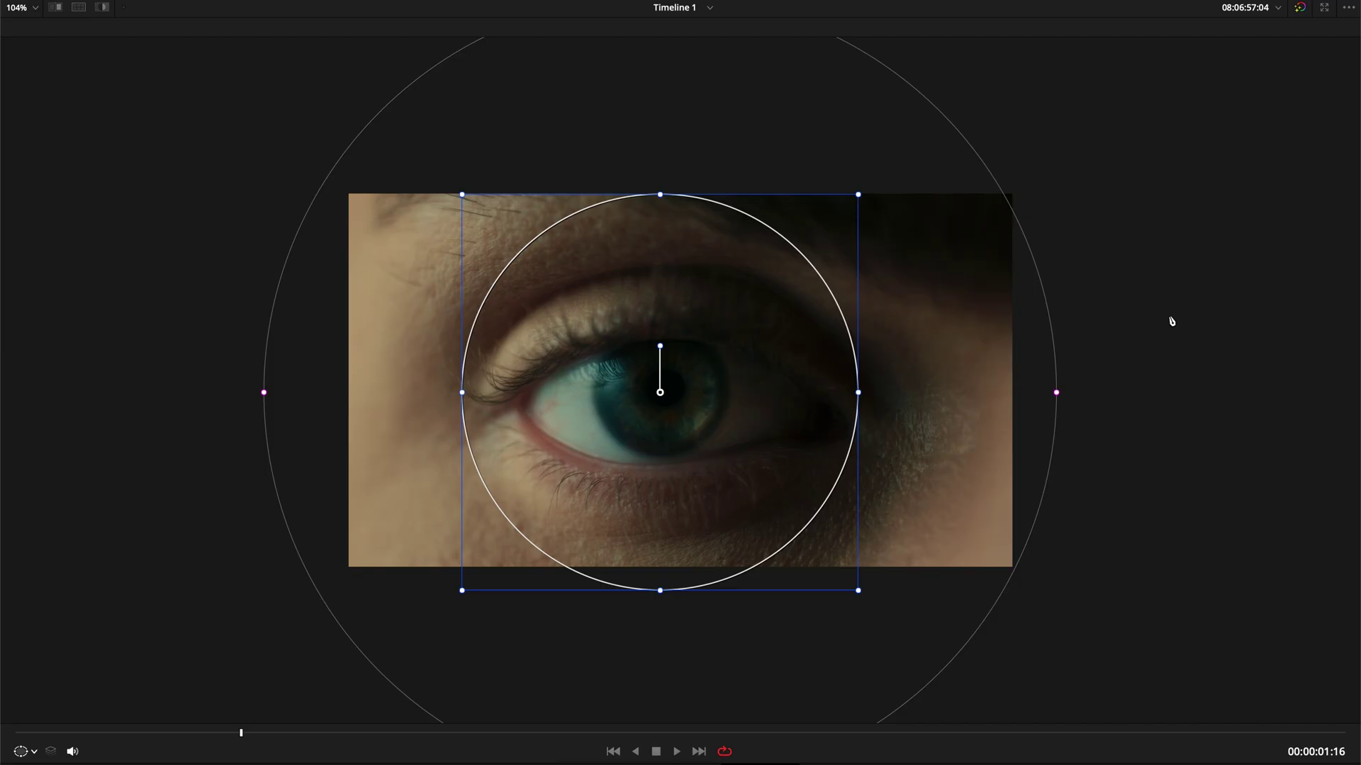
left_click(25, 752)
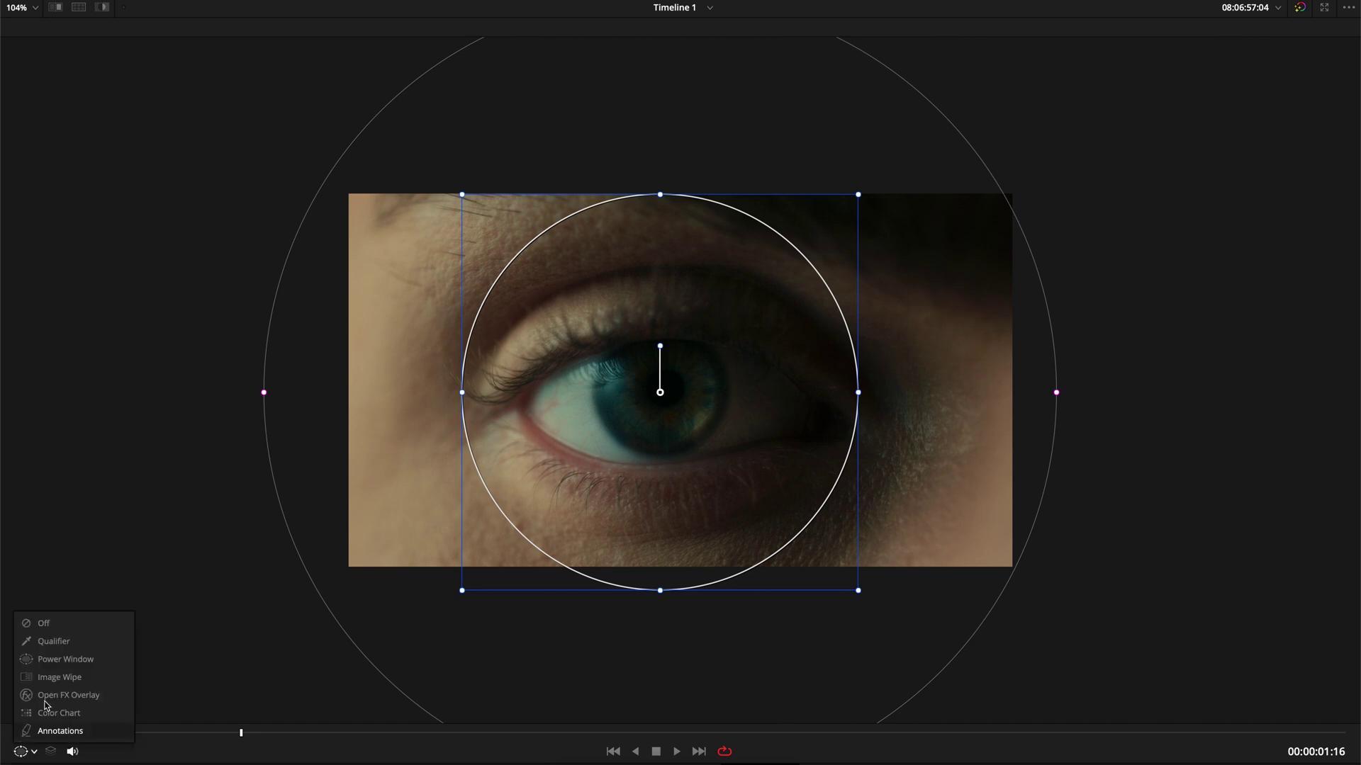
left_click(44, 627)
key("space")
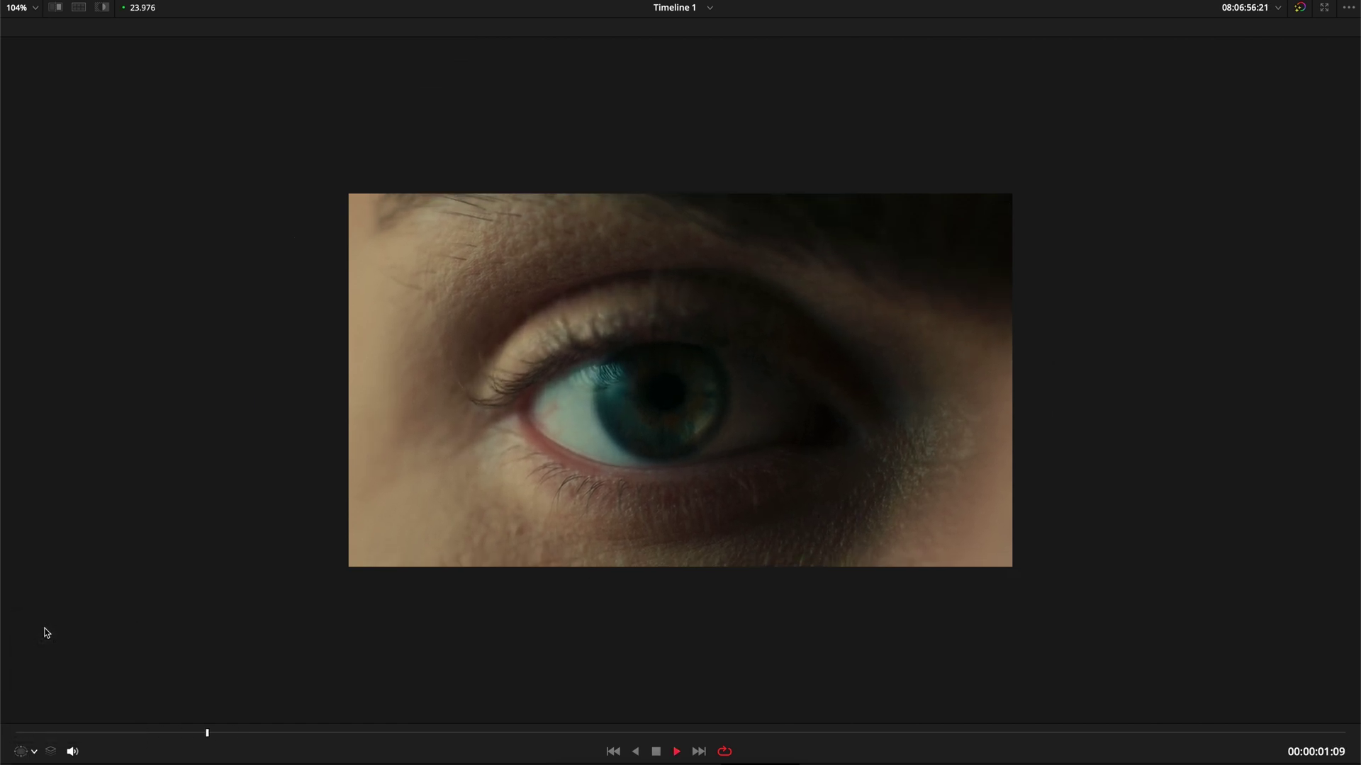
key("space")
key("shift+d")
key("shift+d")
key("shift+f")
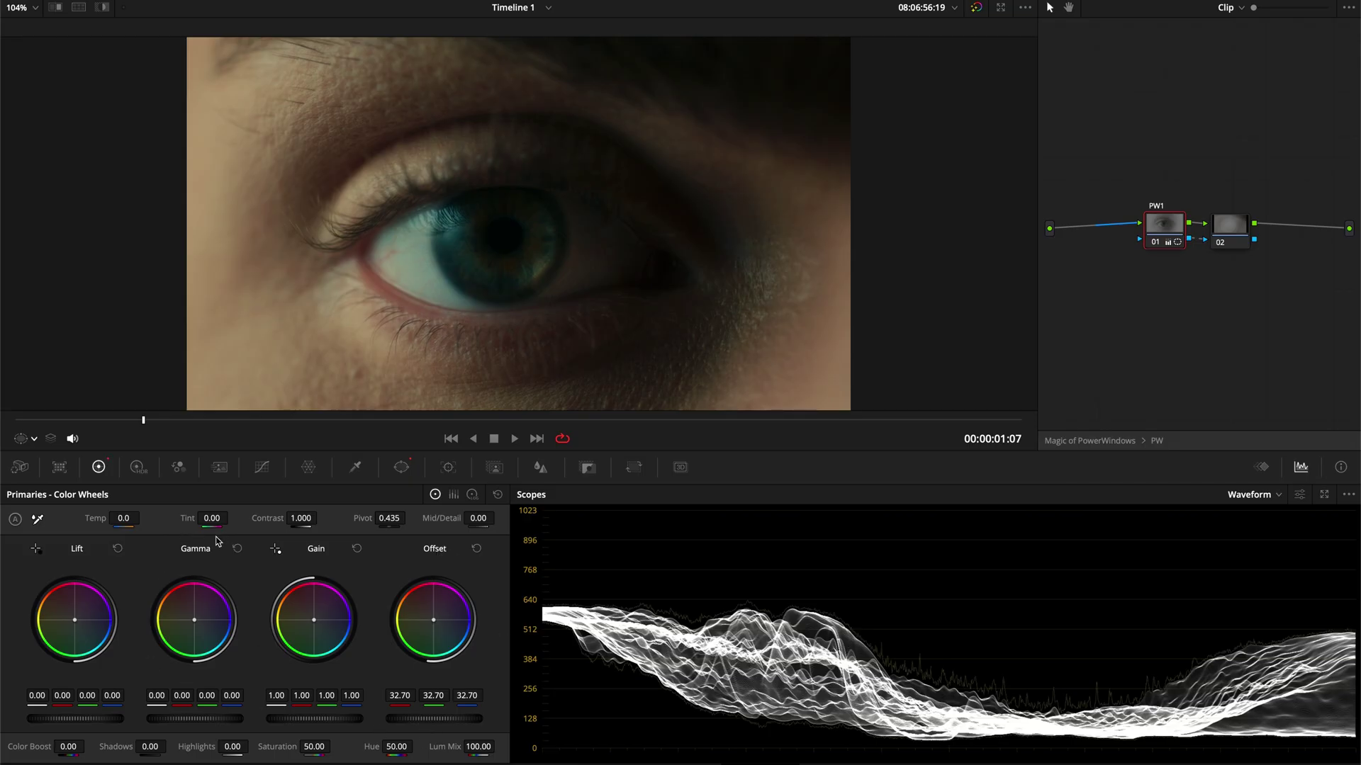
left_click(137, 467)
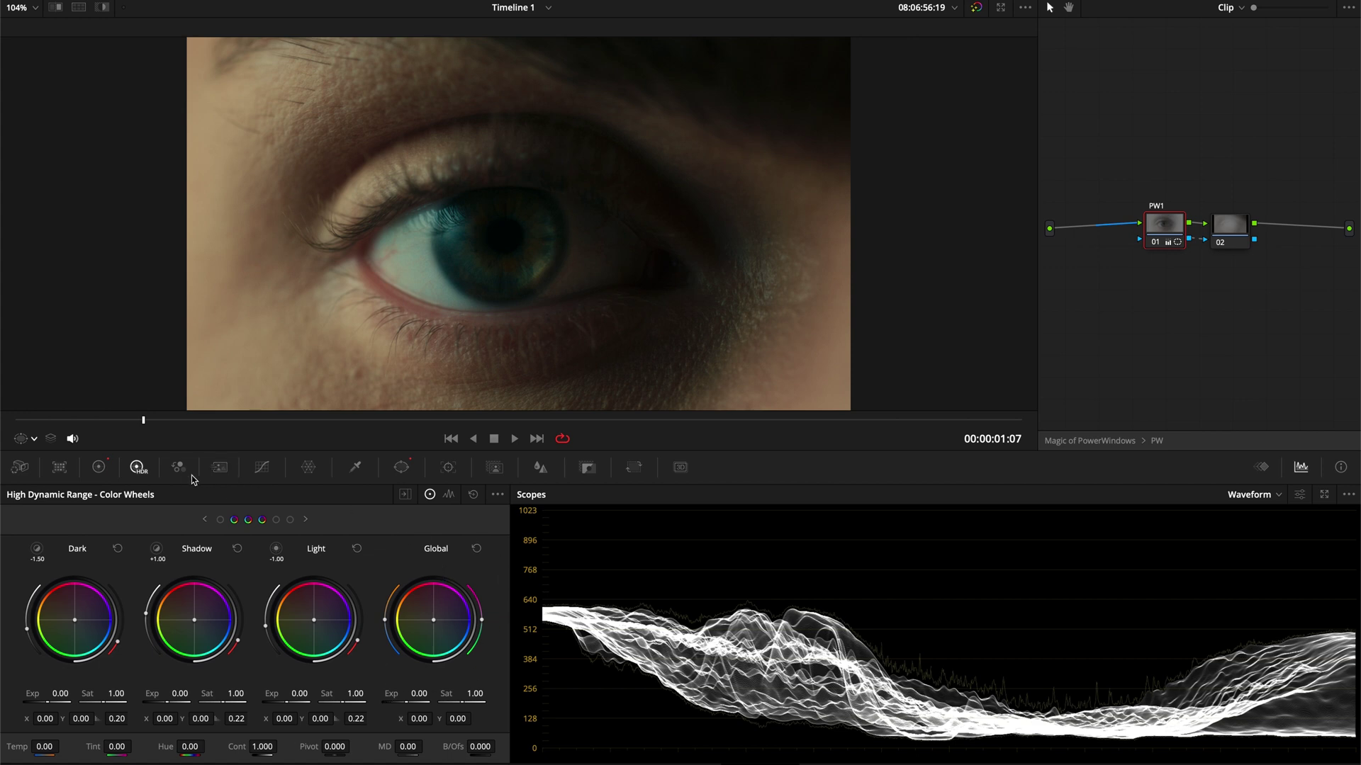
left_click(264, 468)
left_click(311, 495)
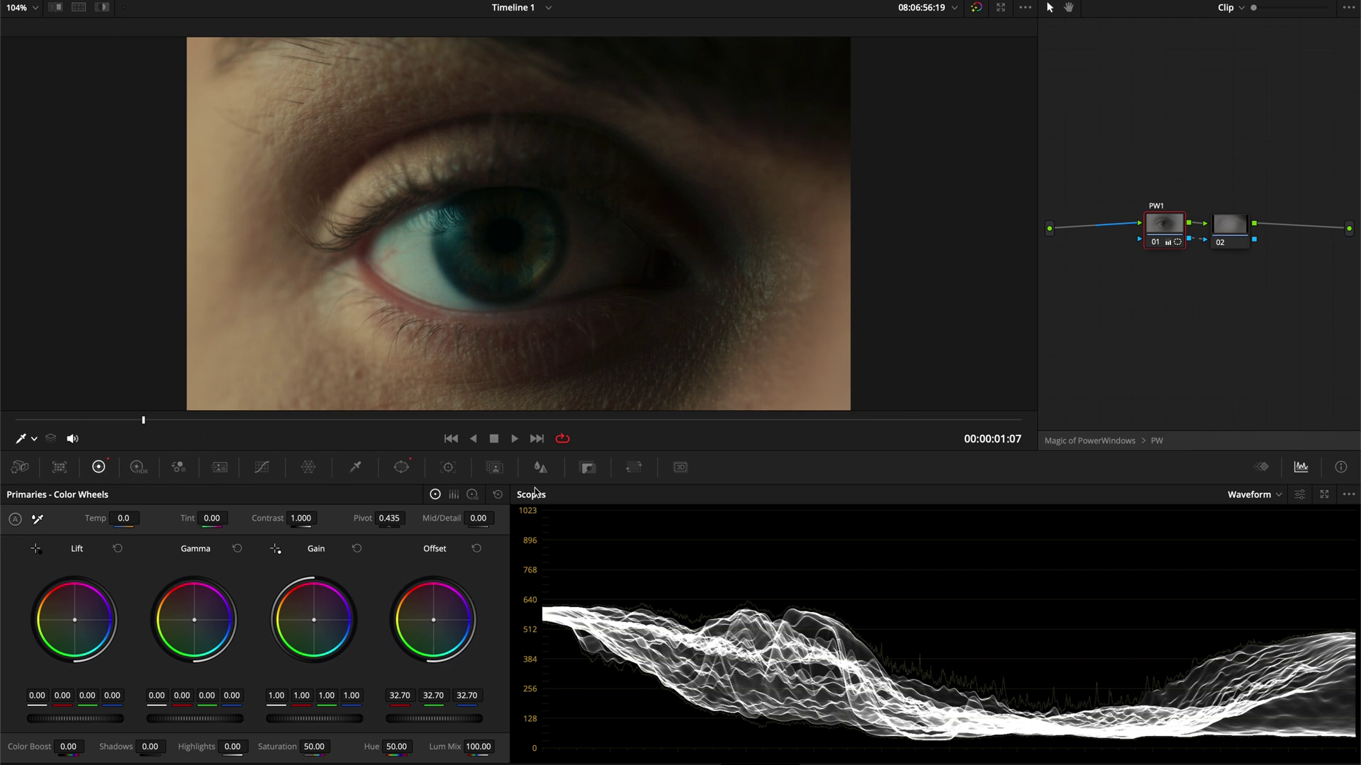
Check the circular window settings, then return to the HDR colour wheels
left_click(400, 467)
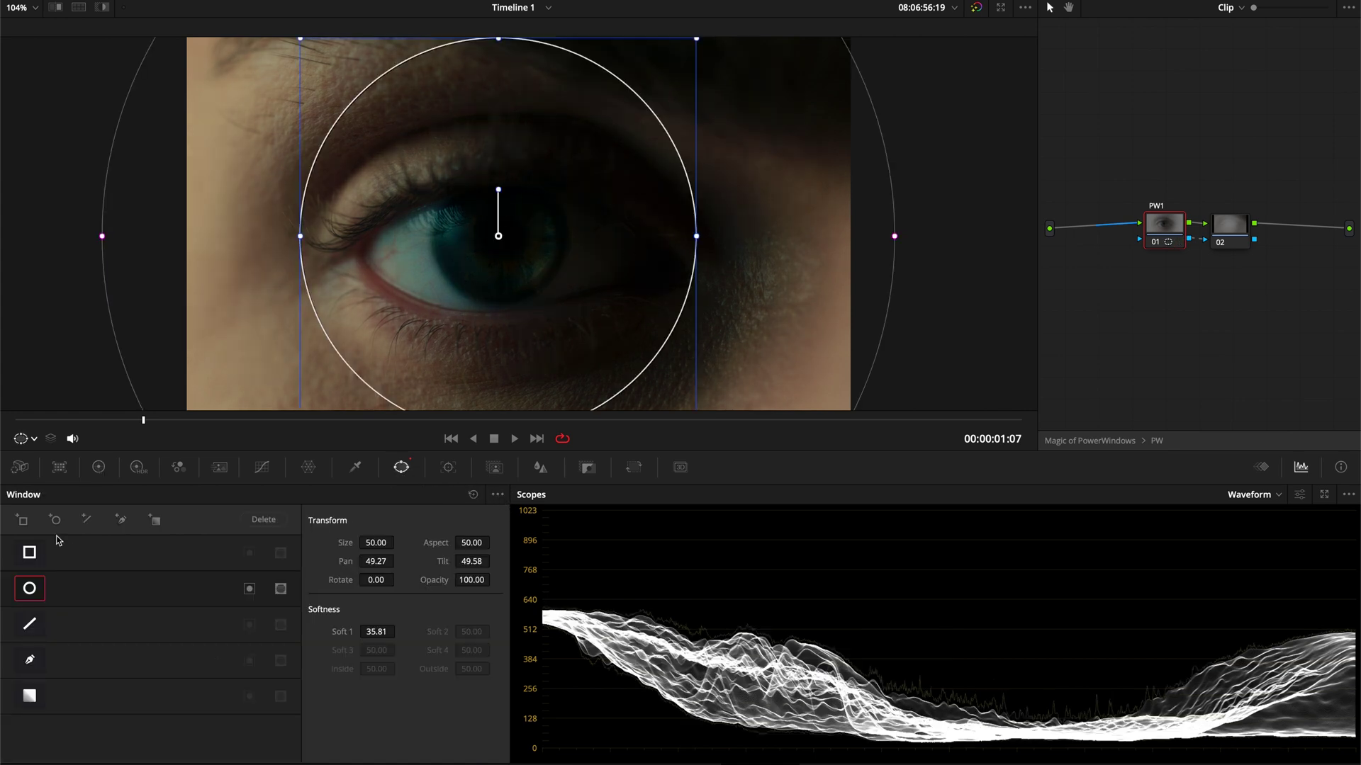
left_click(137, 468)
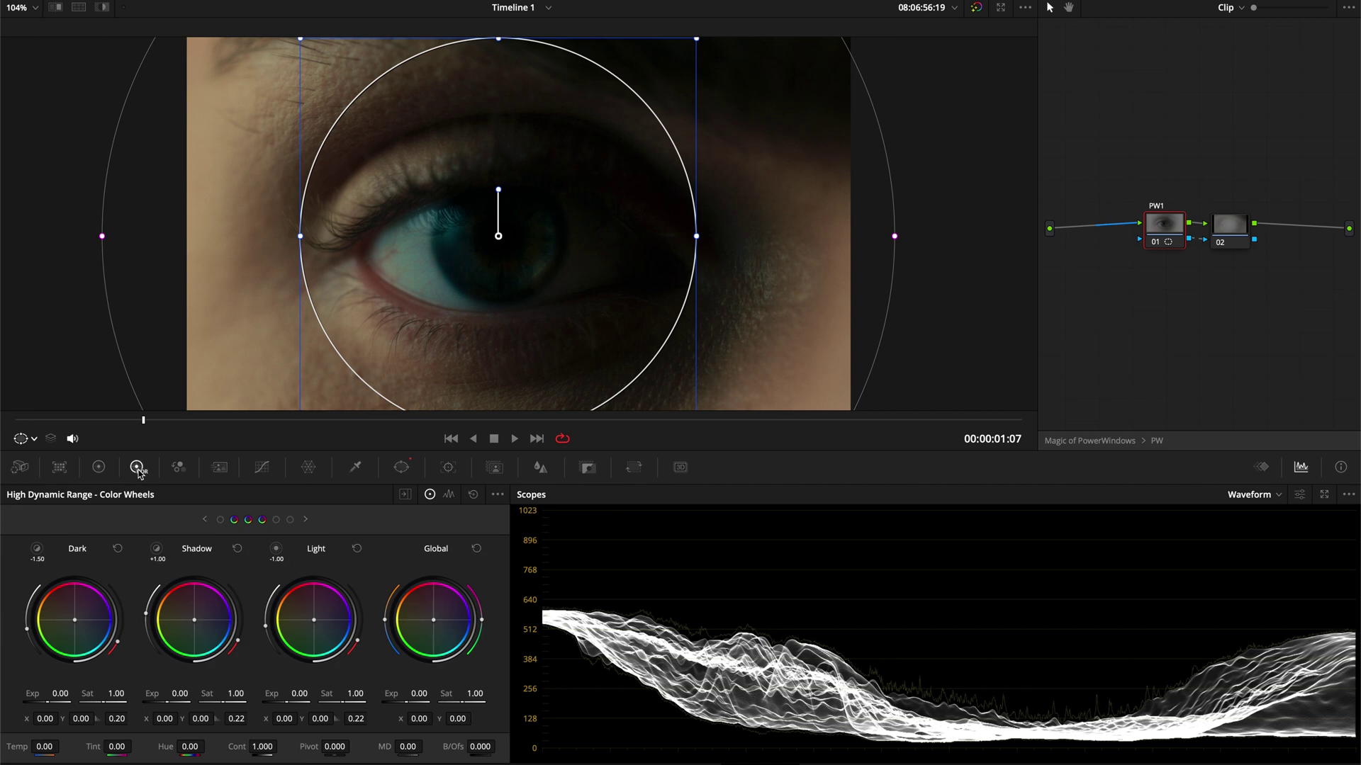
left_click(276, 550)
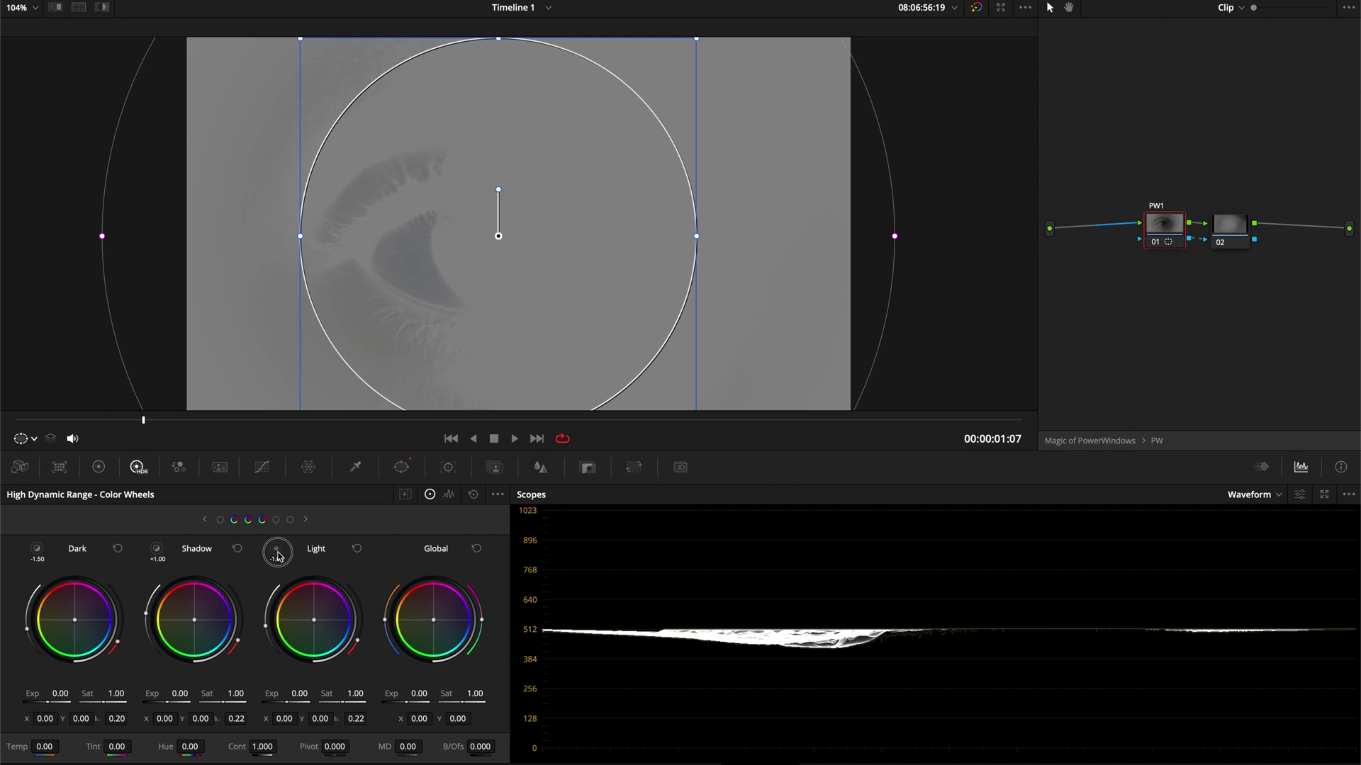
left_click(277, 553)
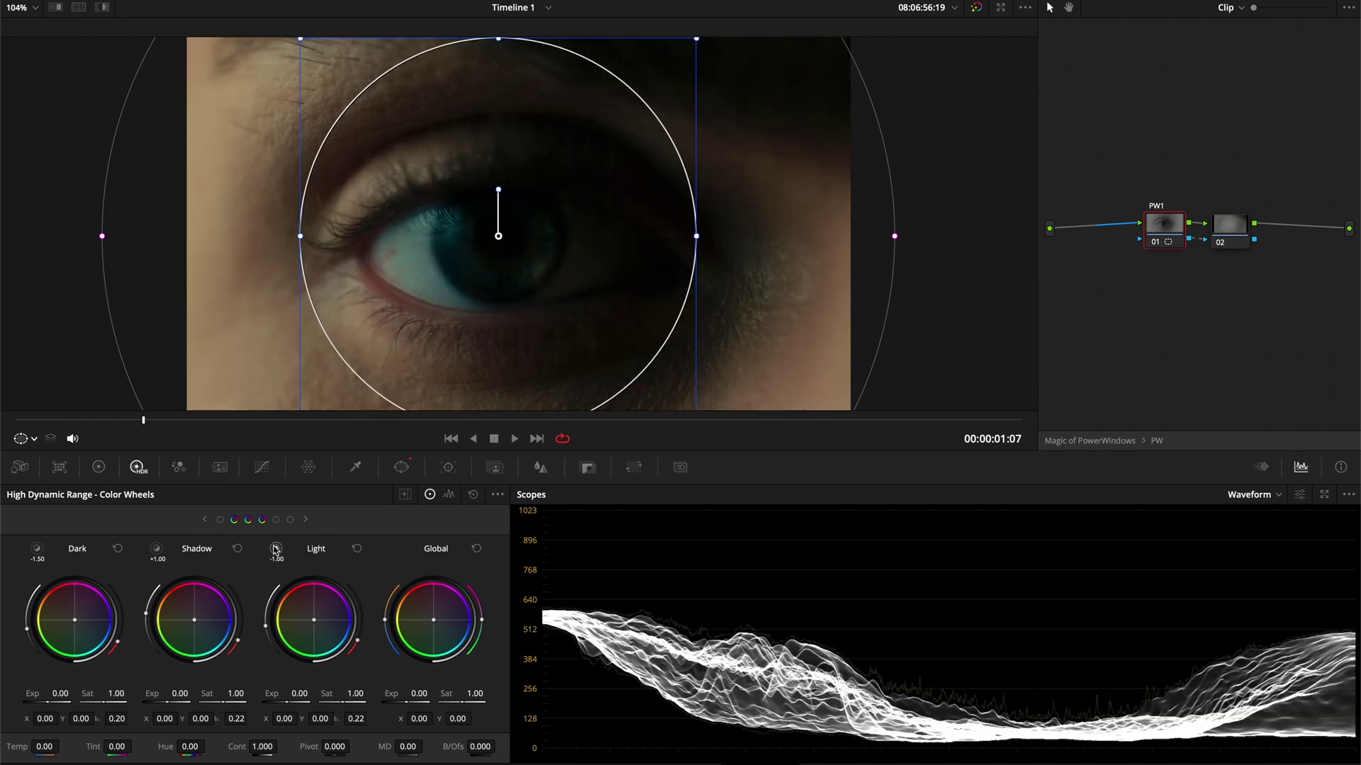
left_click(276, 549)
left_click(276, 549)
left_click(157, 554)
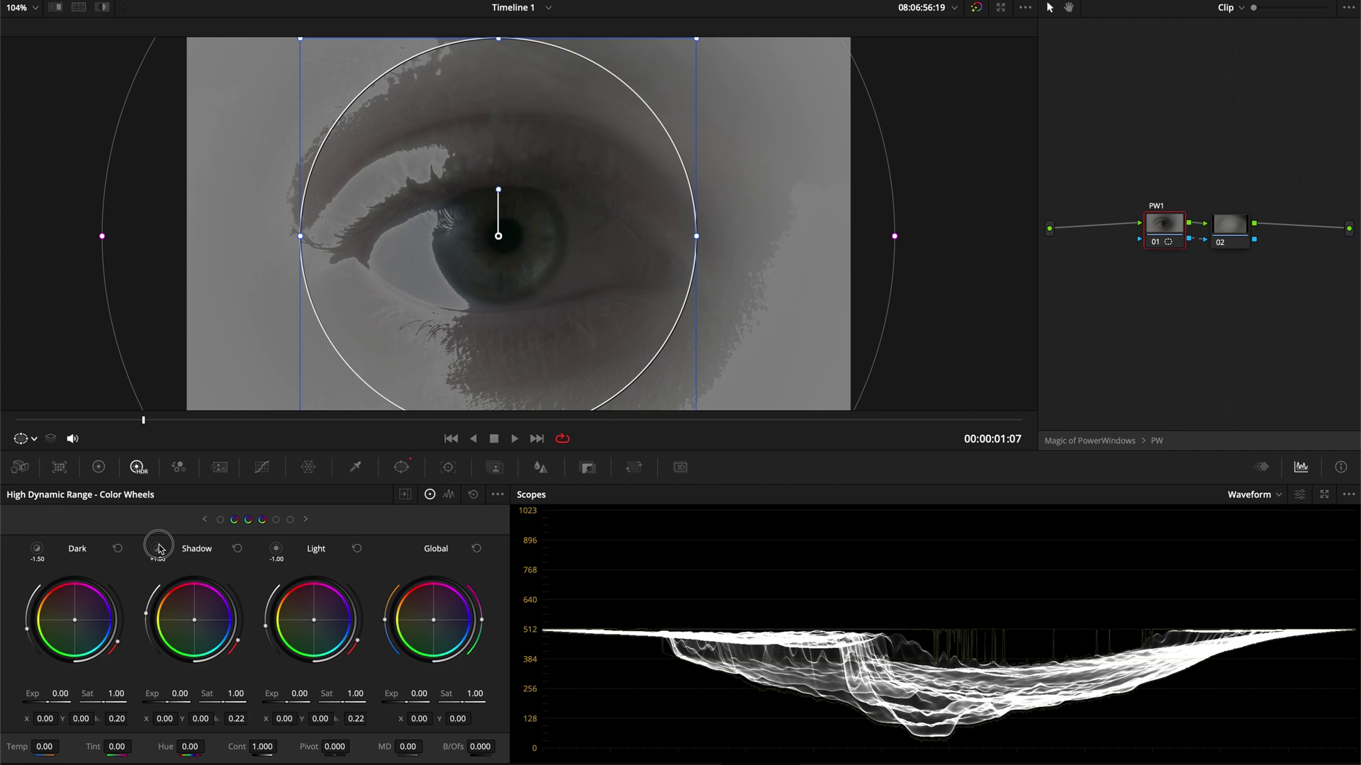
left_click(161, 548)
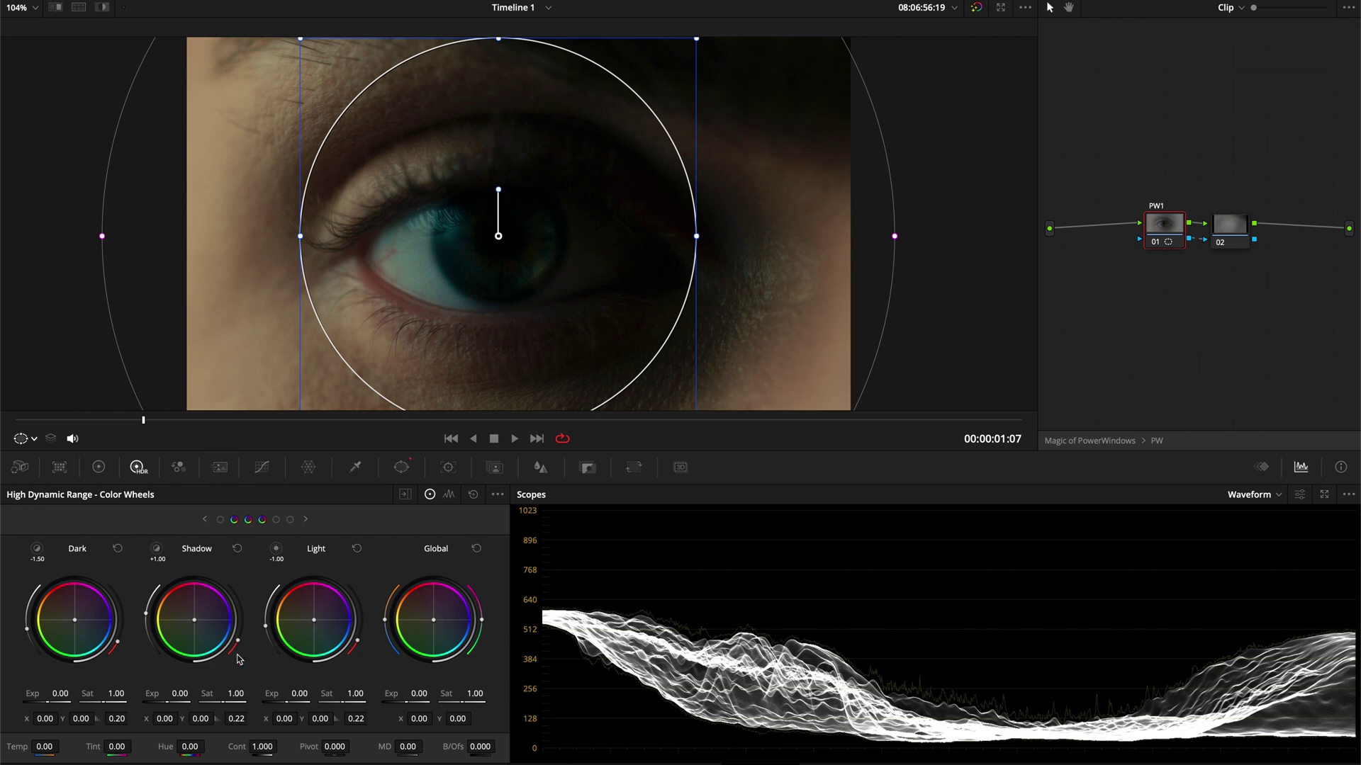
left_click(158, 549)
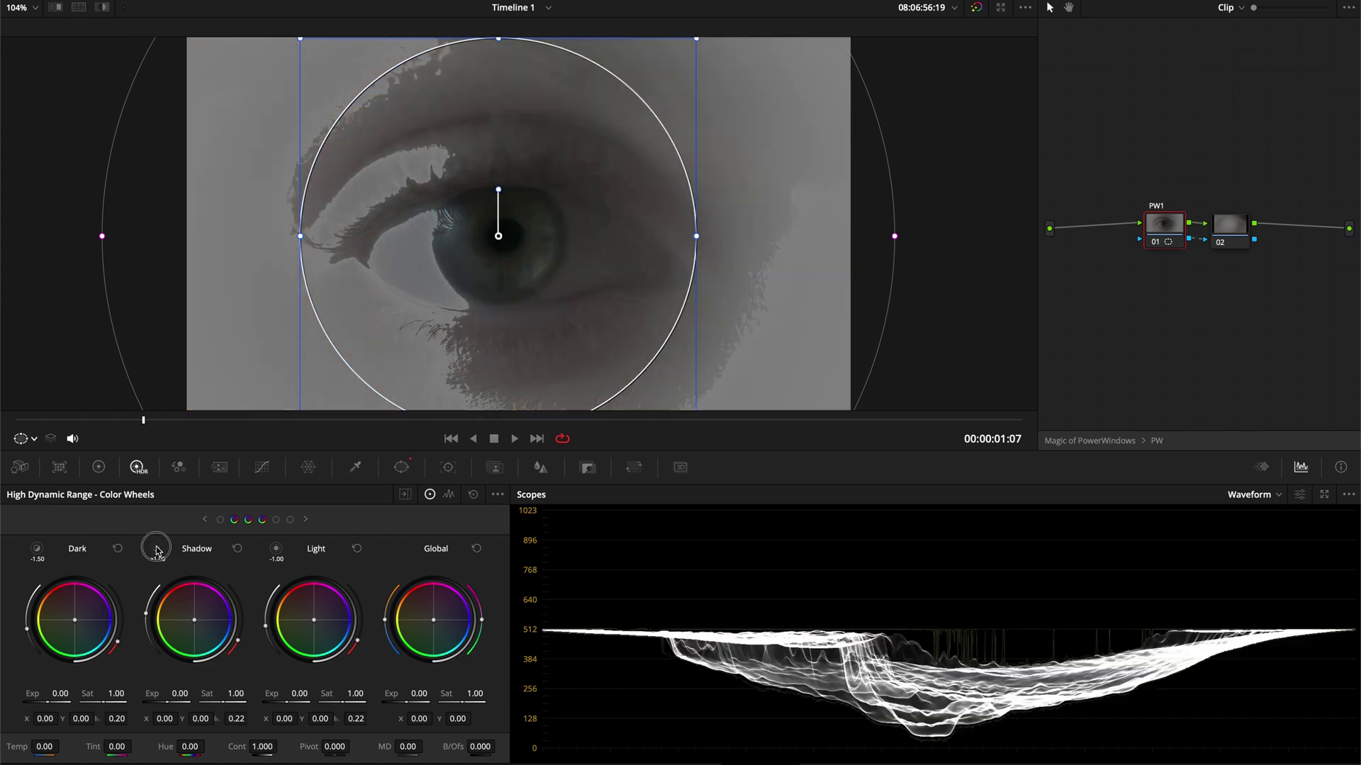
left_click(159, 548)
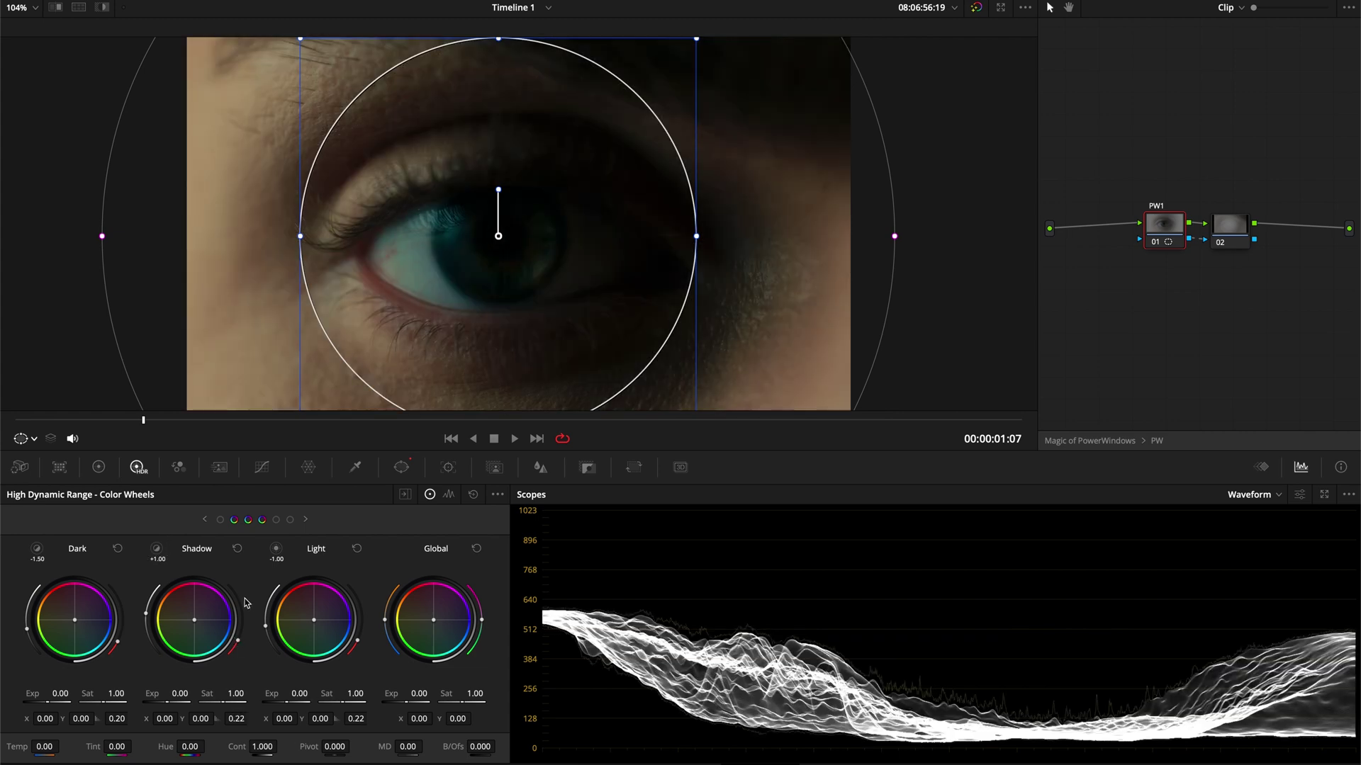
Adjust the Shadow zone range to 0.22 while previewing its highlight matte
left_click_drag(236, 721, 243, 721)
left_click_drag(239, 719, 248, 719)
key("shift+h")
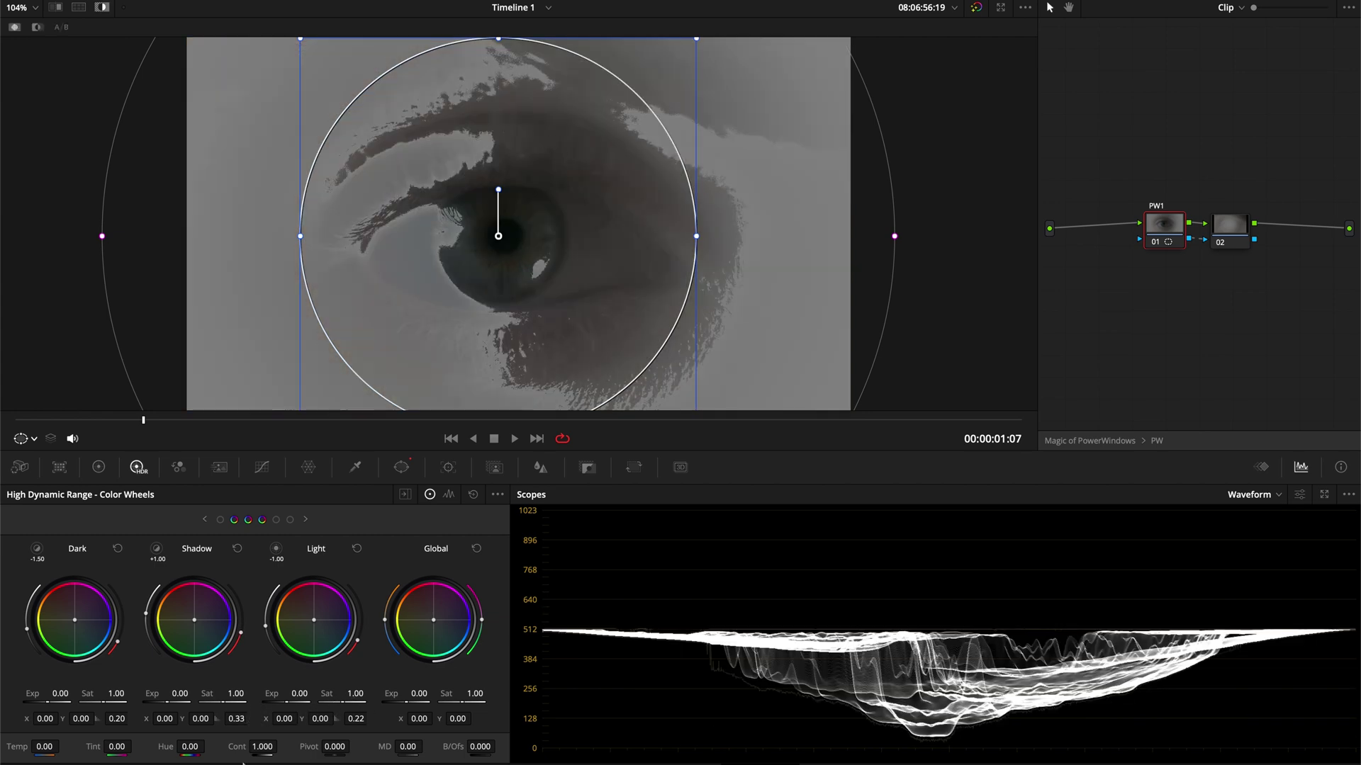
left_click_drag(236, 719, 181, 734)
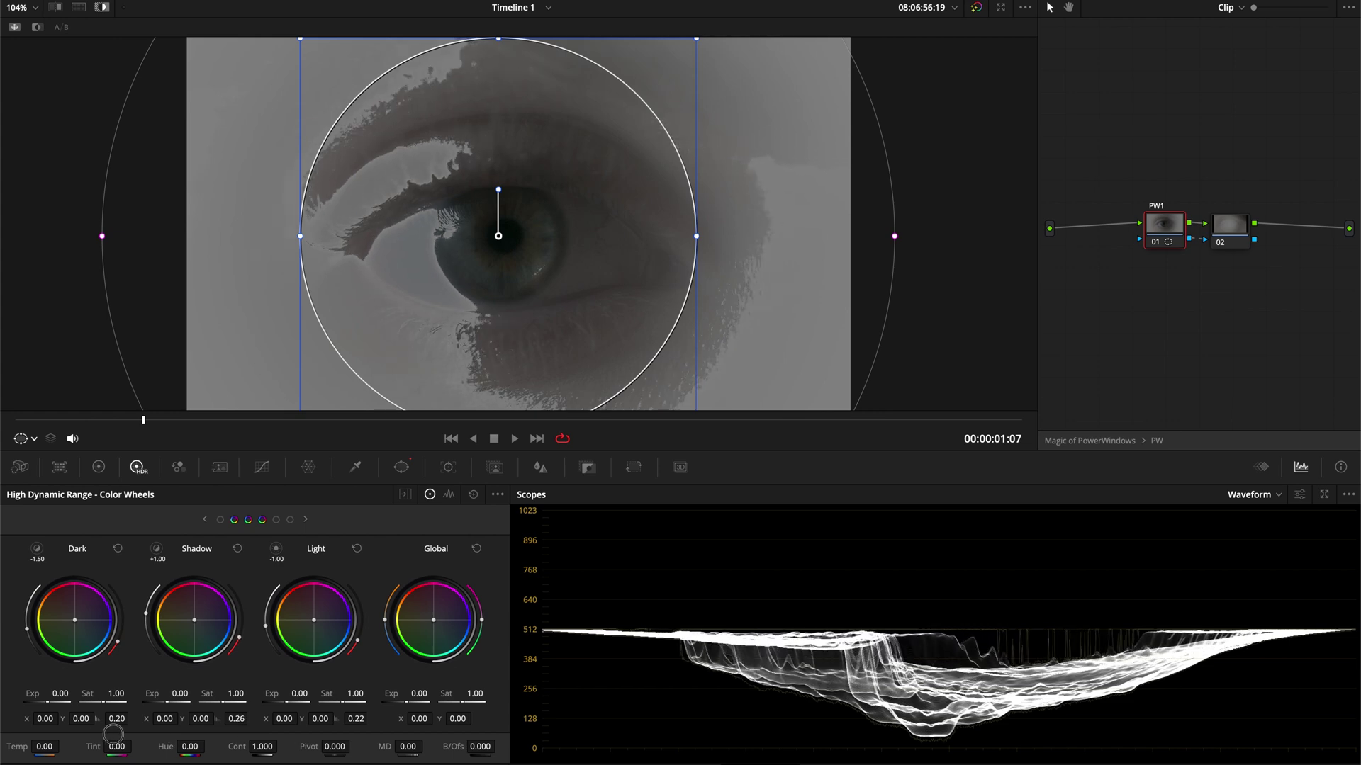
key("shift+h")
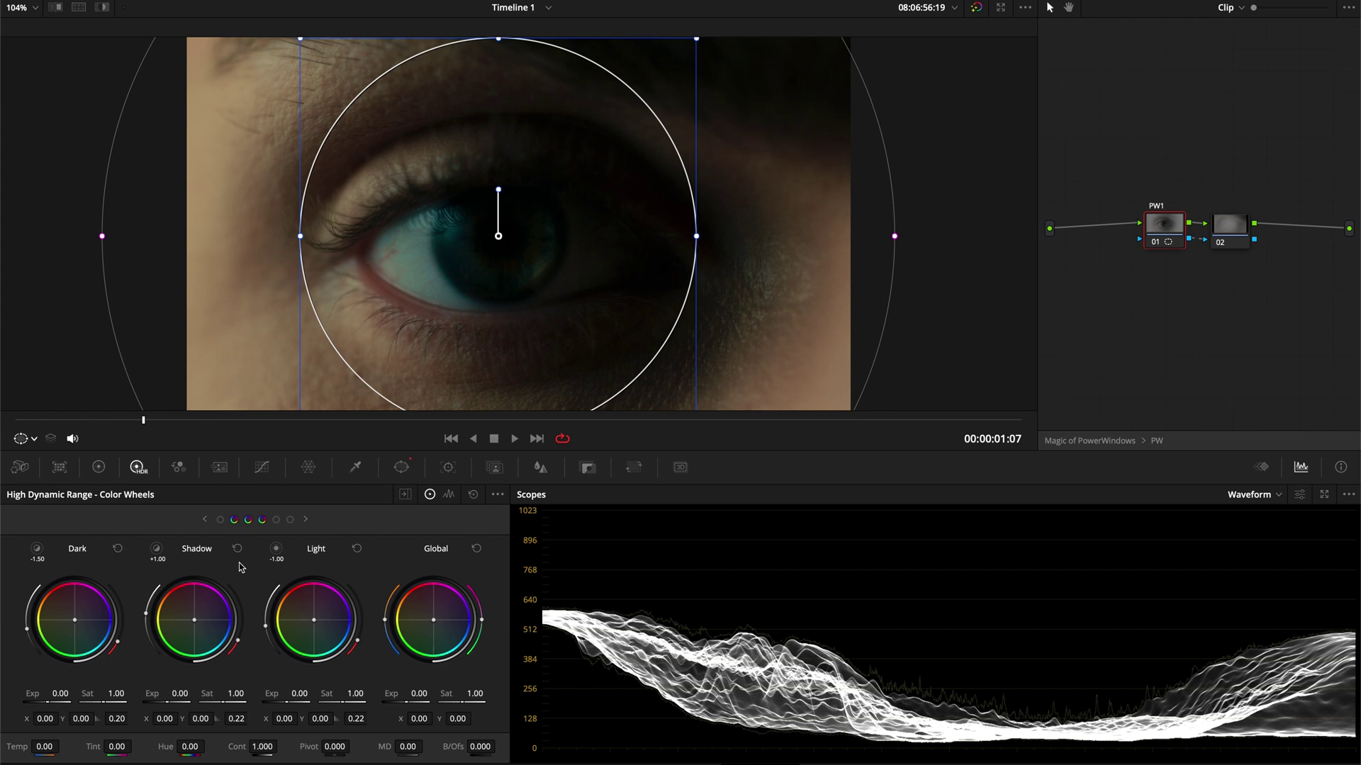
left_click(38, 554)
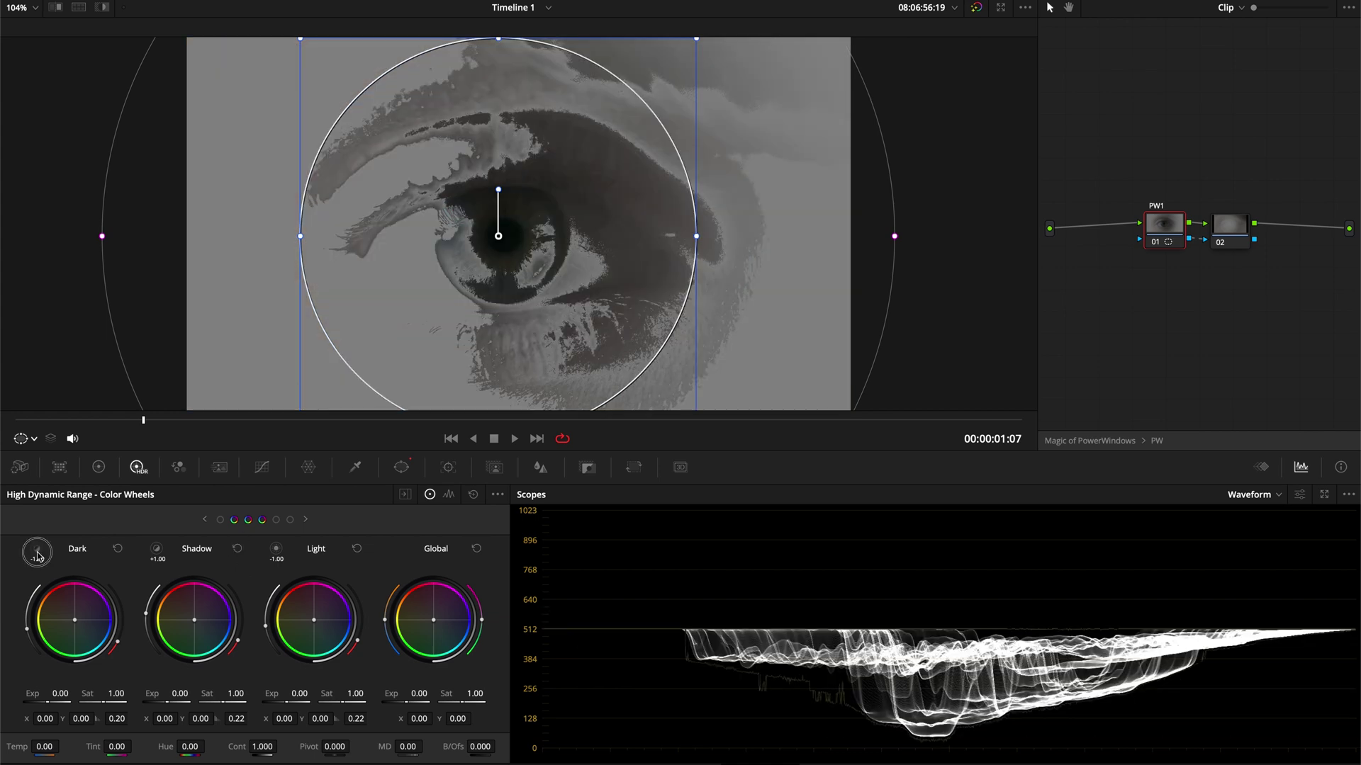
left_click(38, 553)
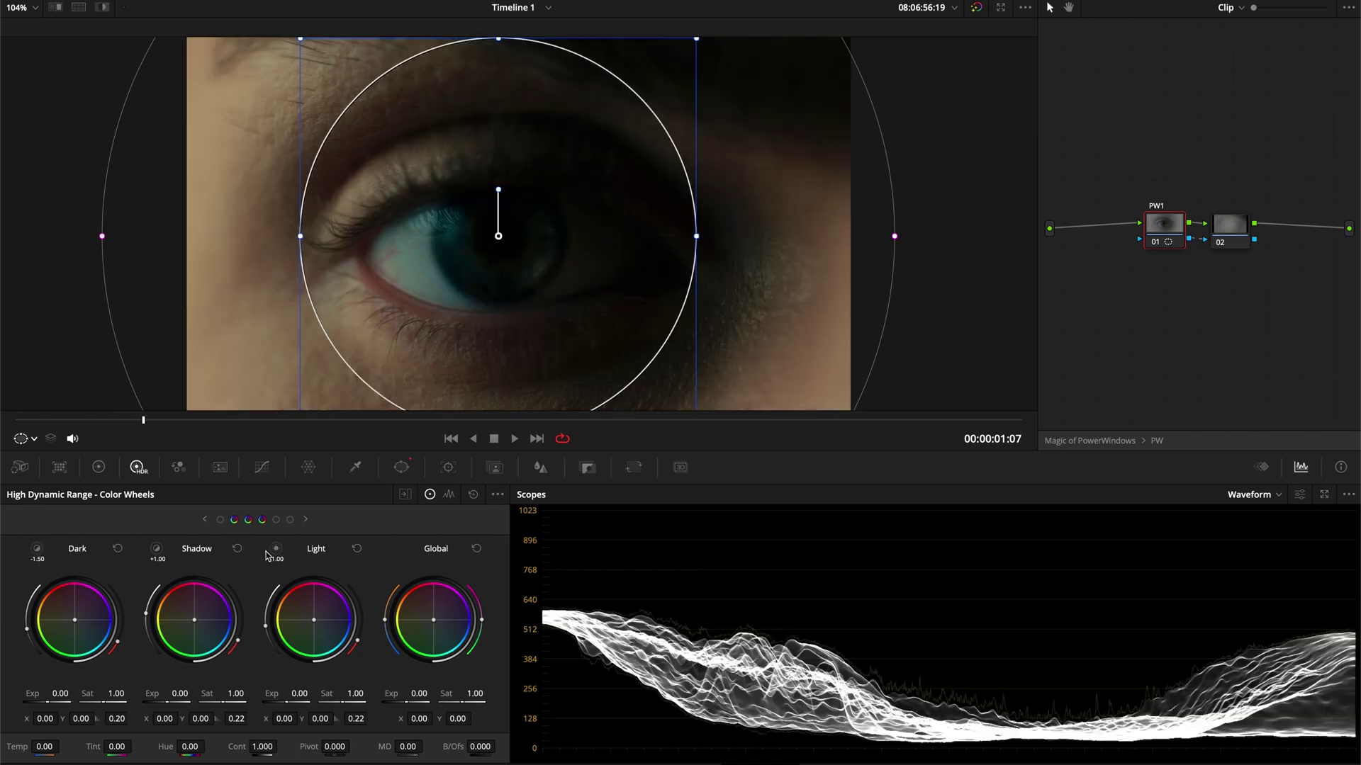
left_click(156, 550)
left_click(276, 549)
left_click(157, 553)
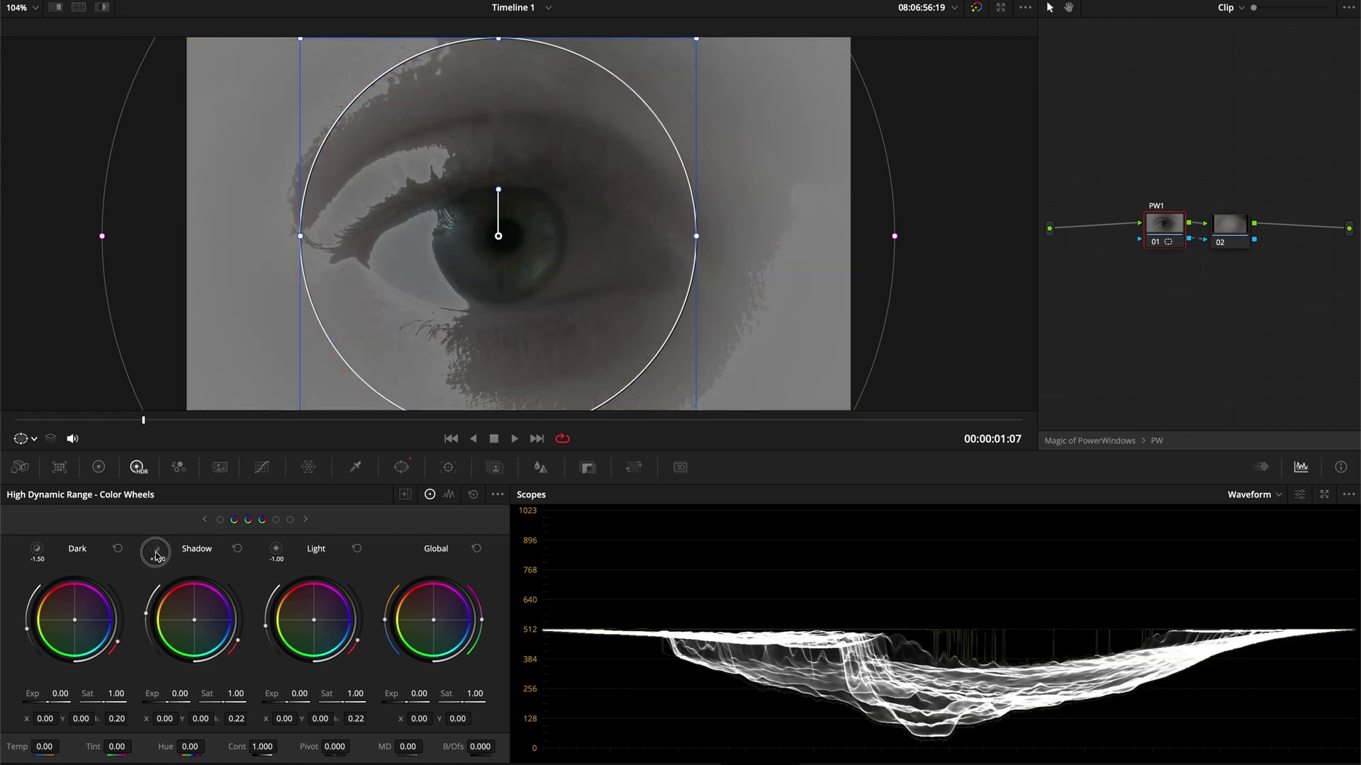
left_click(156, 553)
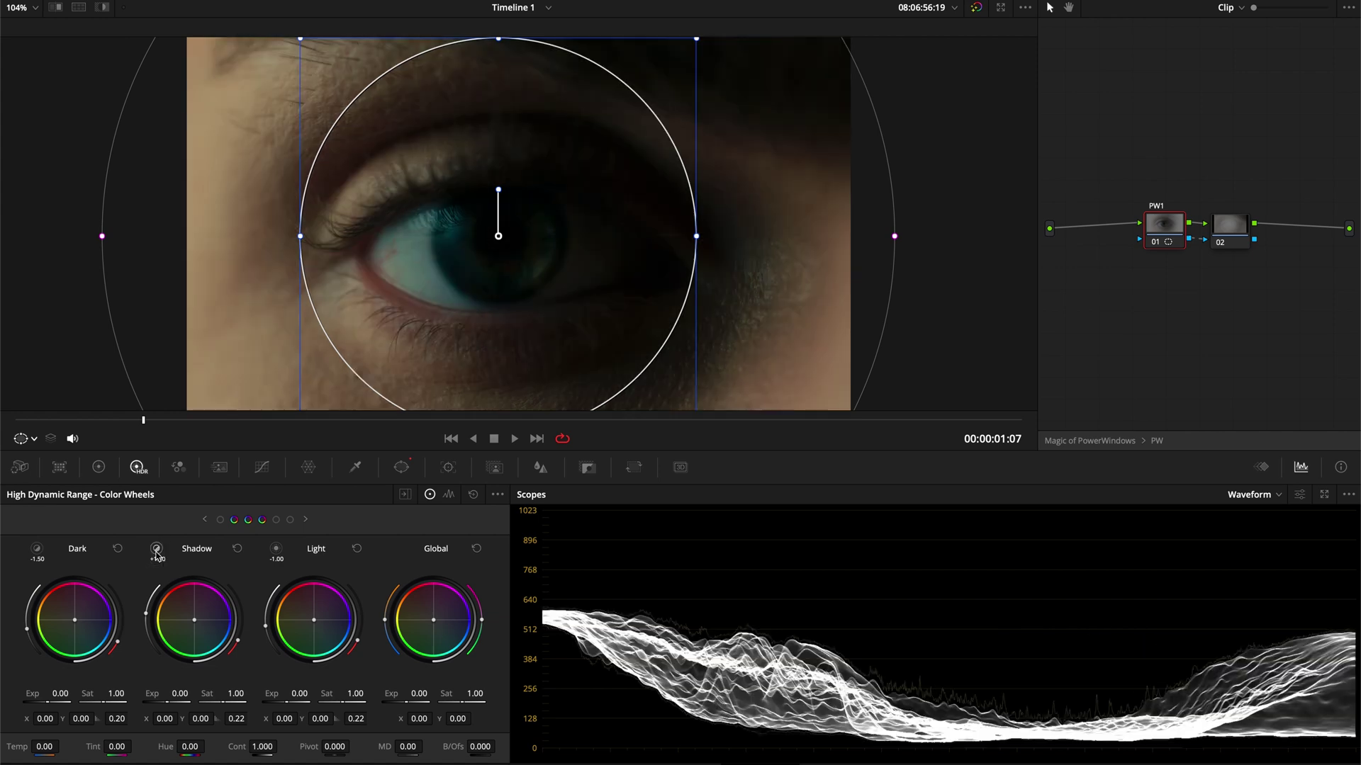
Set the Shadow wheel exposure to 1.00, try a lower value, then restore 1.00
double_click(180, 695)
type("1")
key("Return")
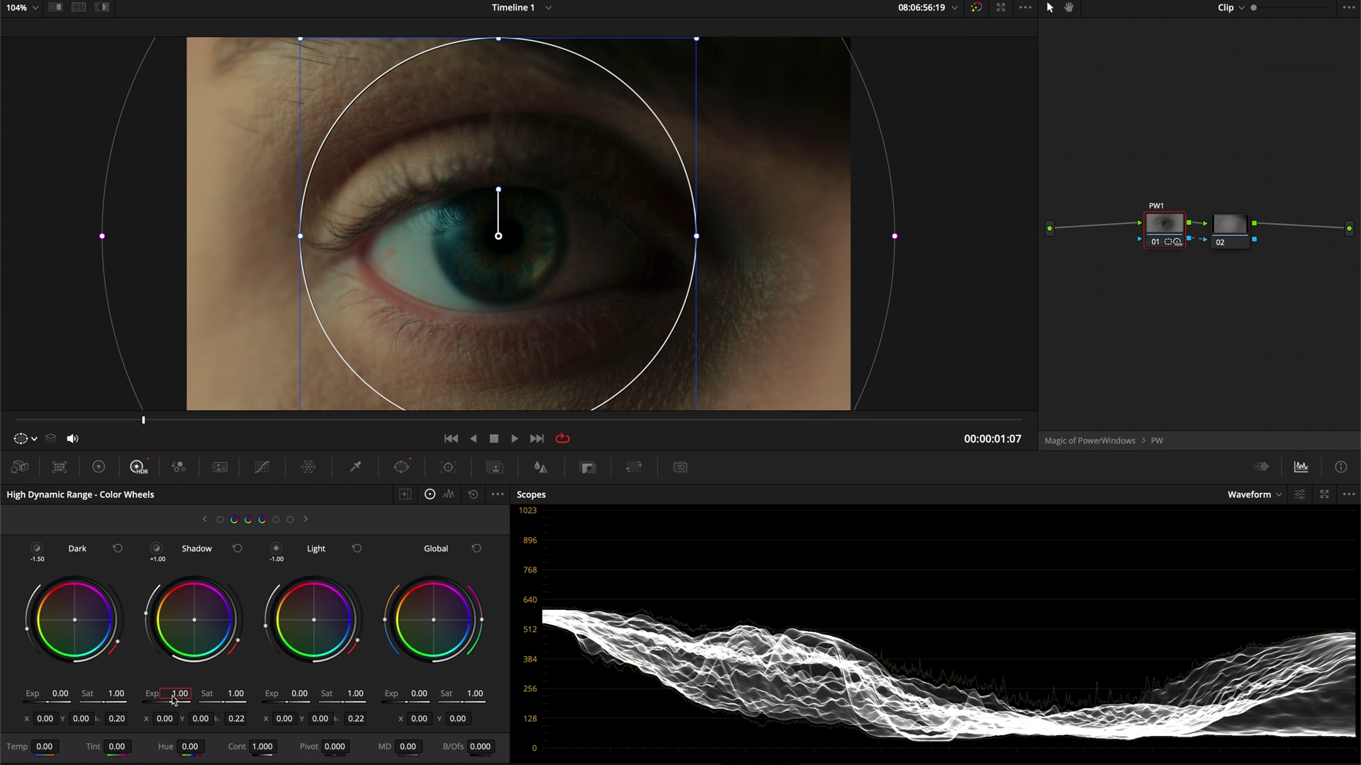
left_click_drag(174, 697, 160, 698)
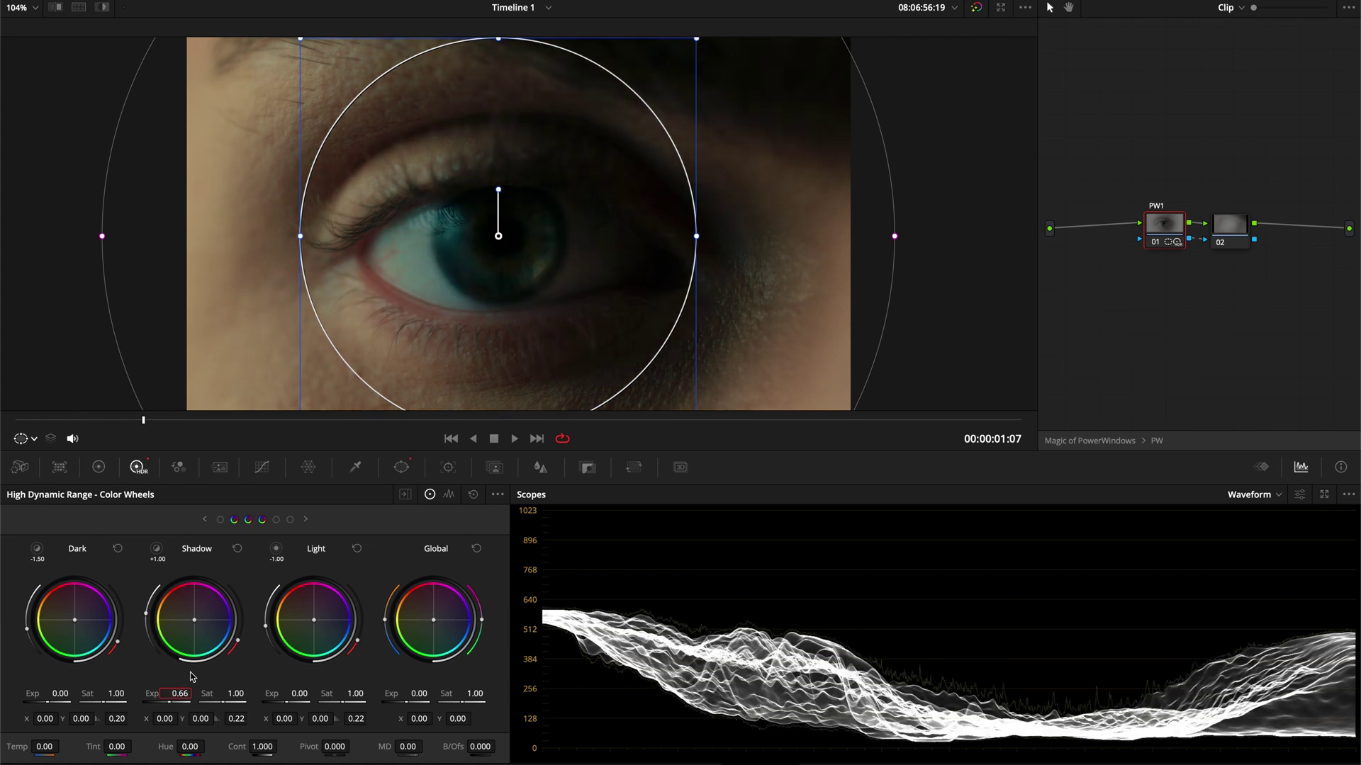
scroll(179, 694, "down", 2)
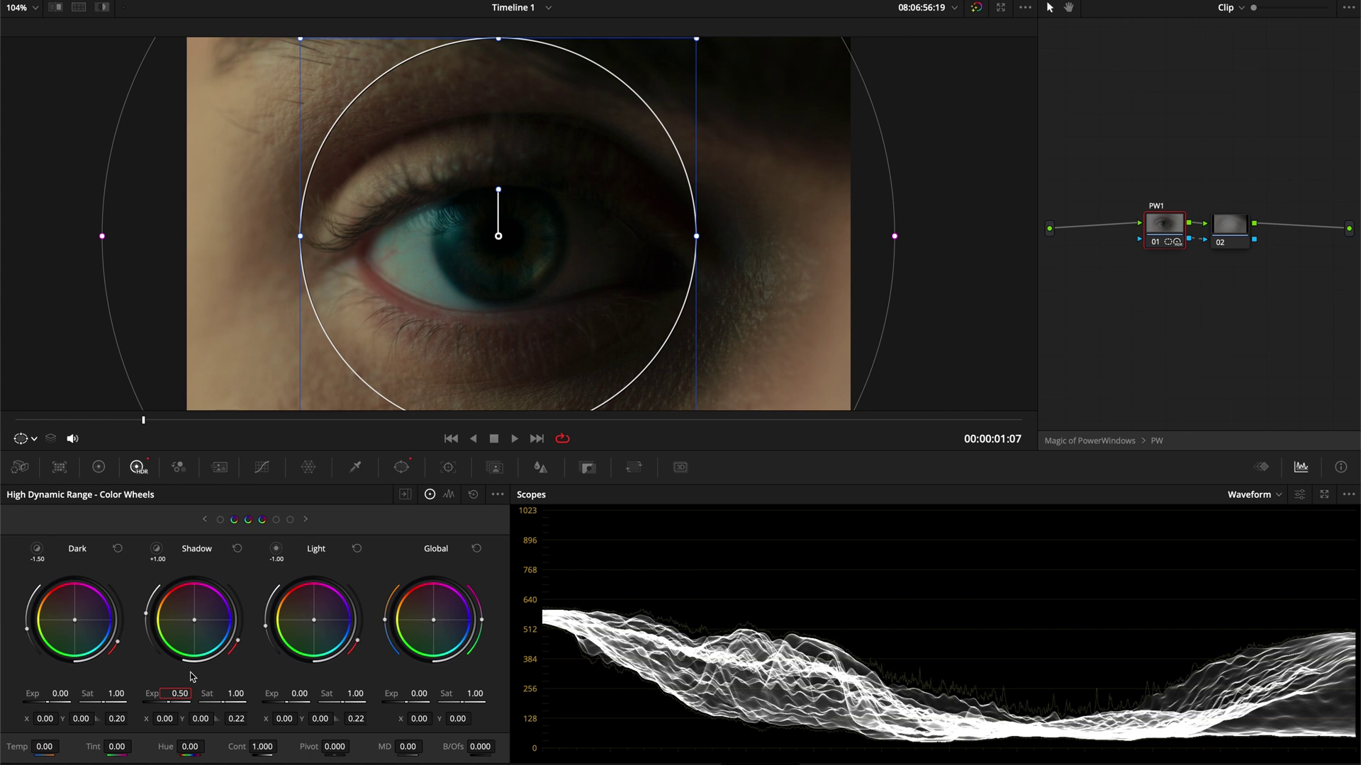
double_click(180, 693)
type("1")
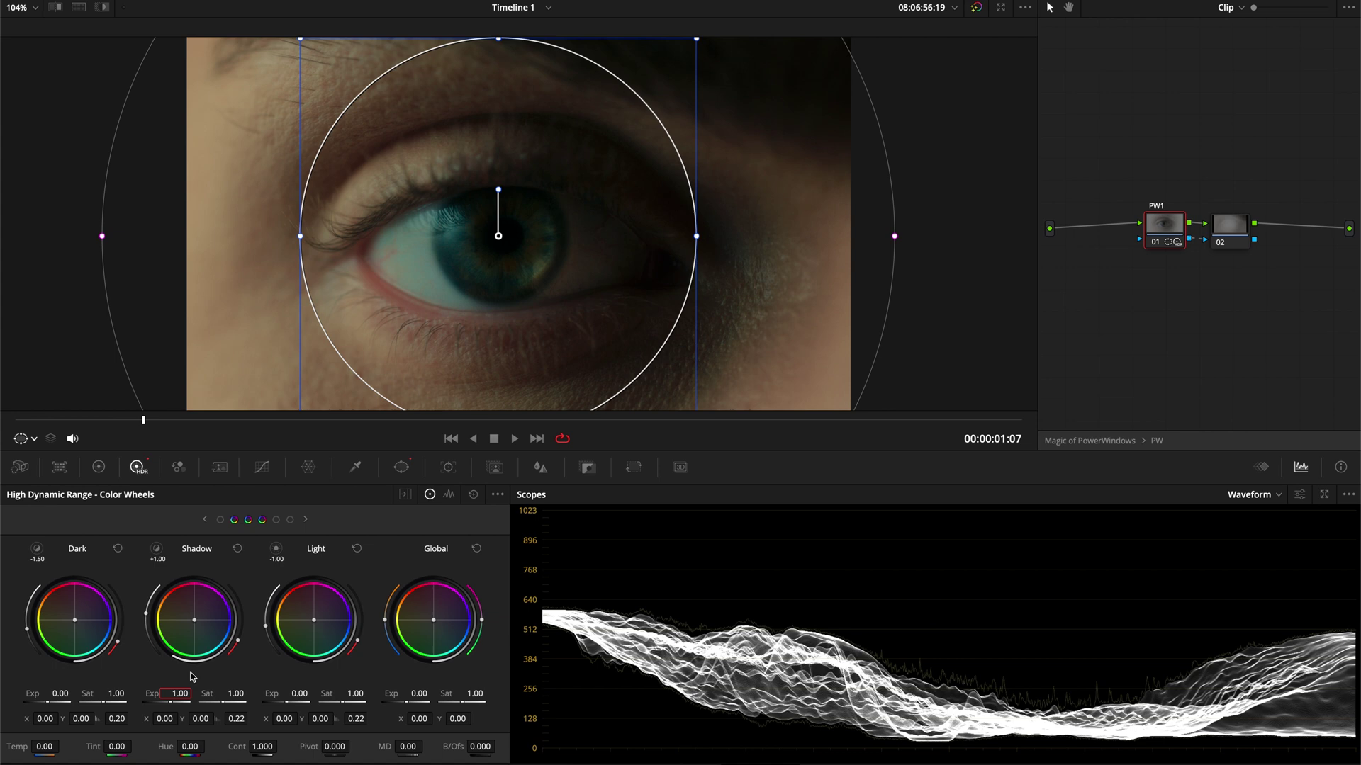
Set the full-screen viewer's on-screen controls to Off, hiding the circular window outline
key("shift+f")
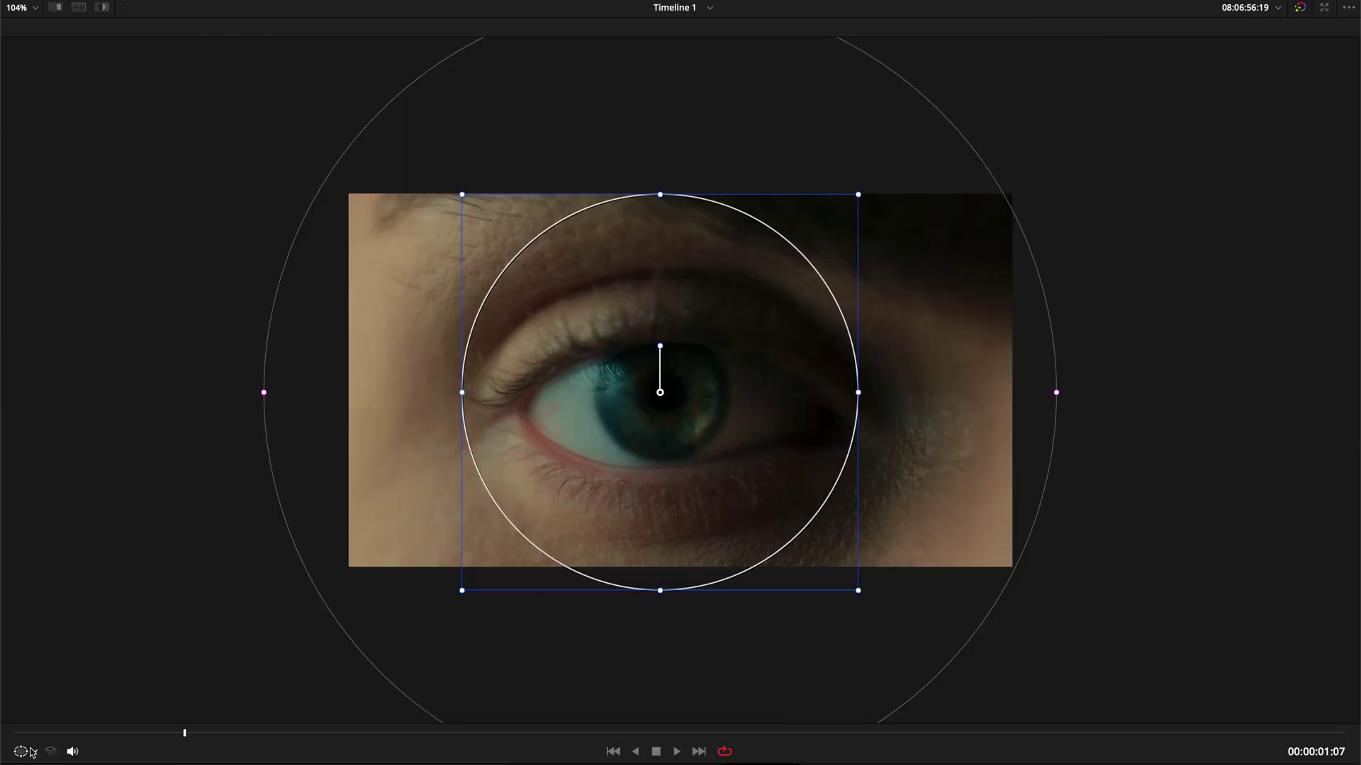
left_click(34, 751)
left_click(44, 623)
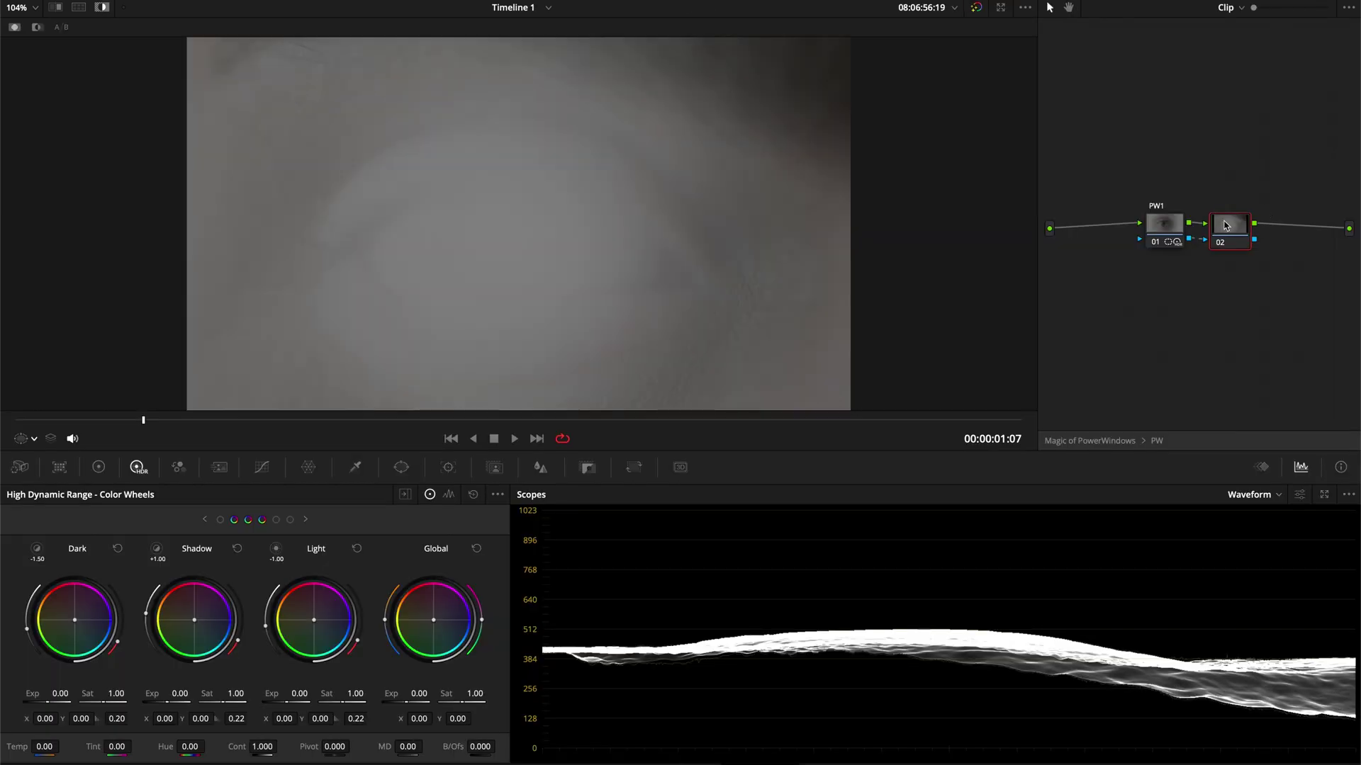
Select node 02 and page the HDR wheels to the Light, Highlight and Specular zones
left_click(1225, 225)
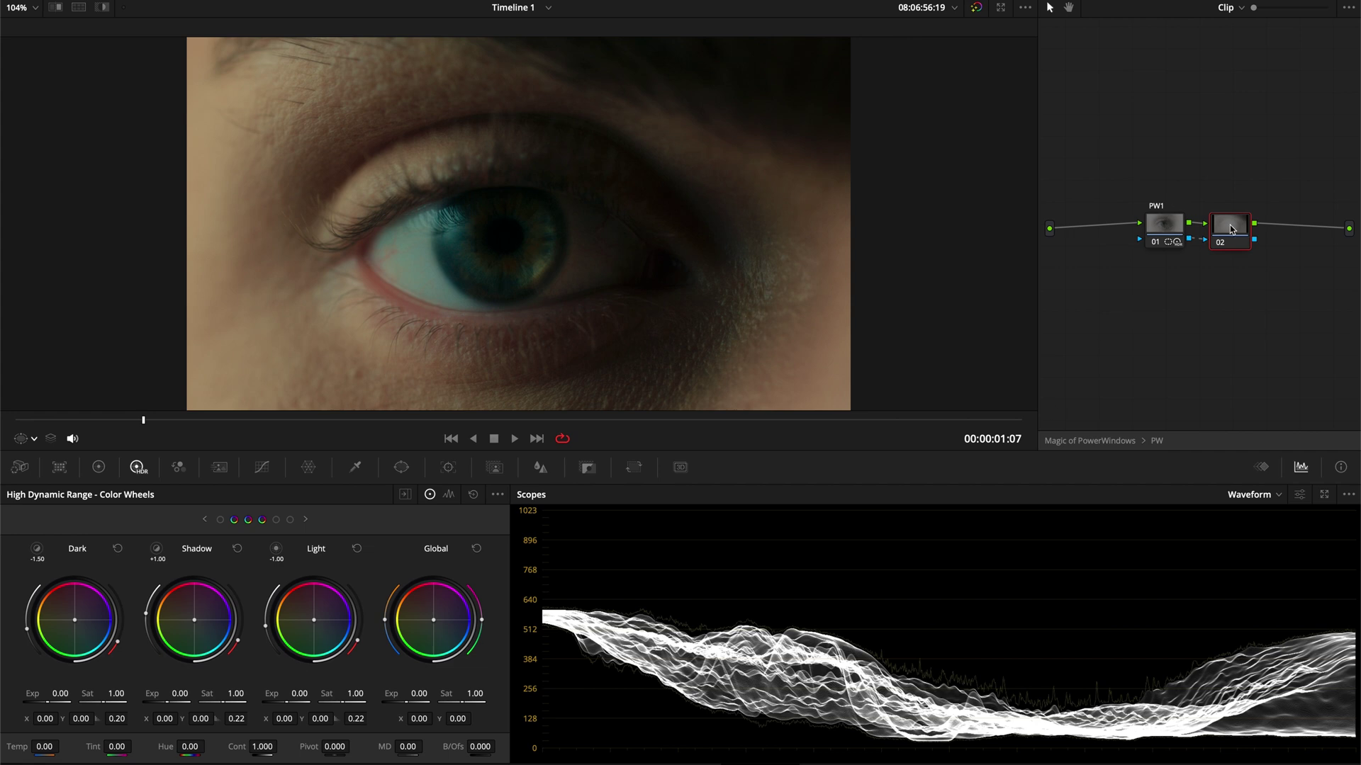
left_click(290, 519)
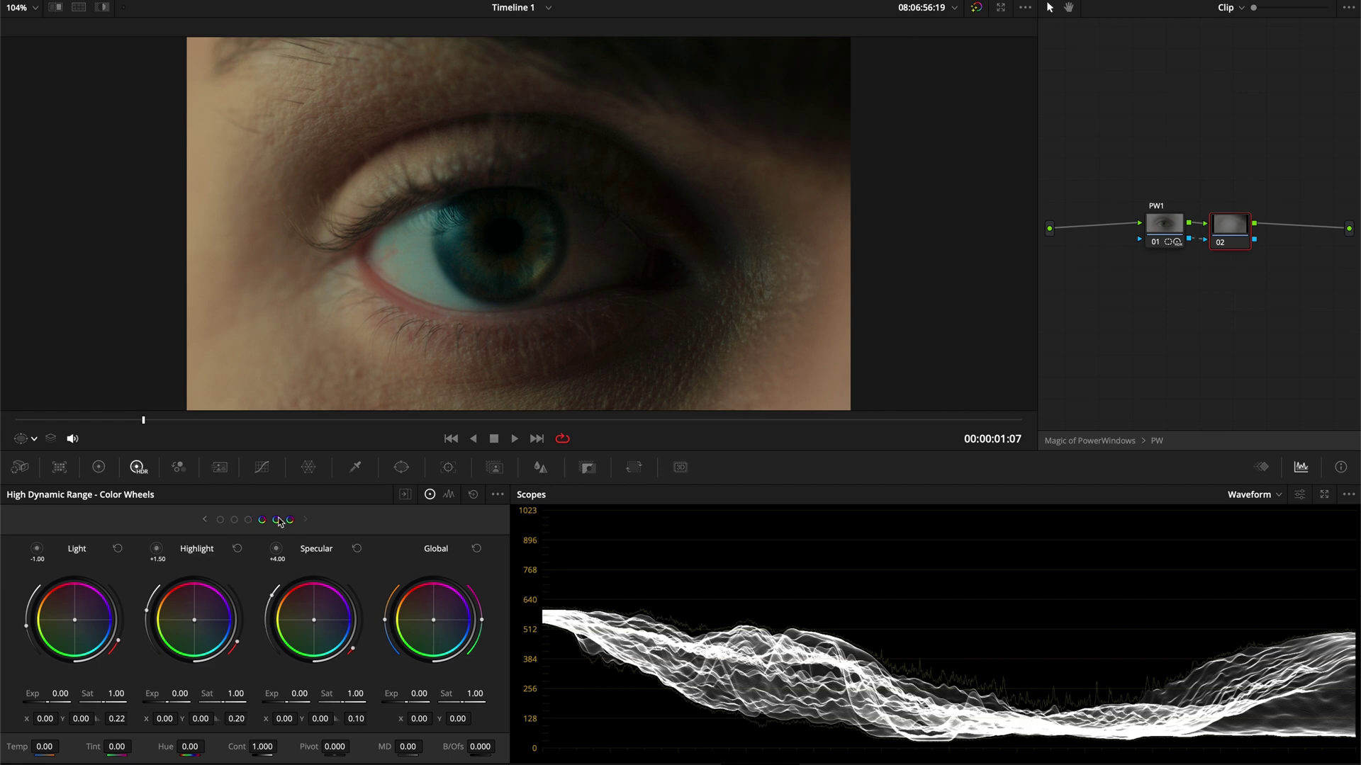
left_click(38, 549)
left_click(37, 548)
left_click(248, 518)
left_click(35, 550)
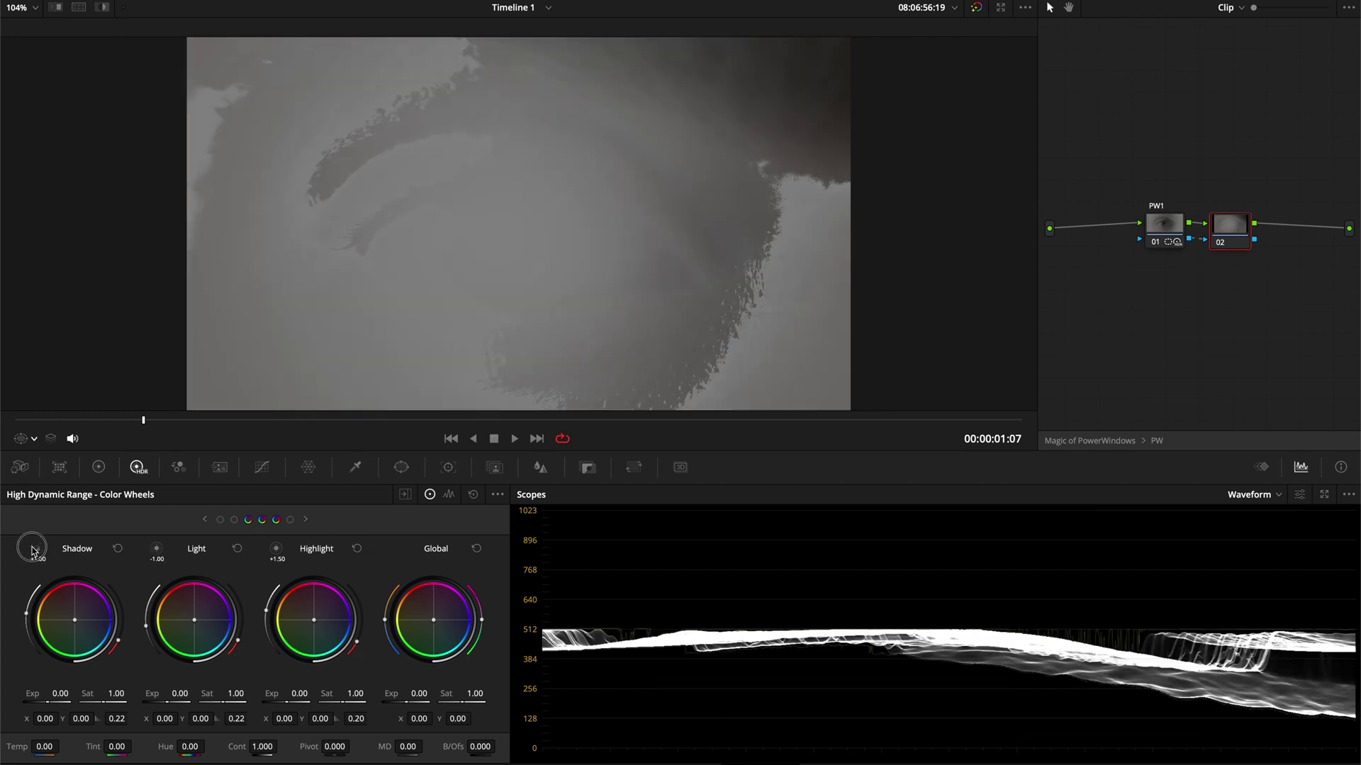
left_click(158, 550)
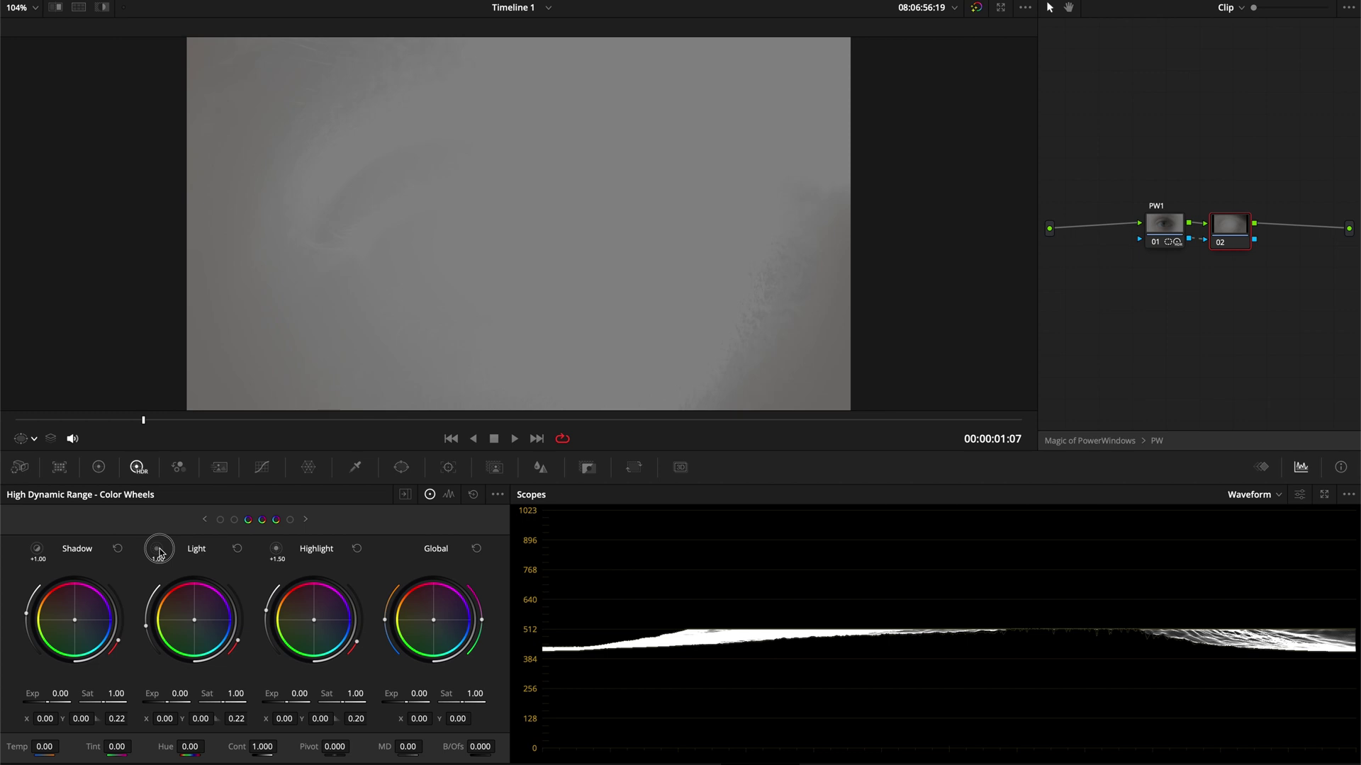
left_click(158, 550)
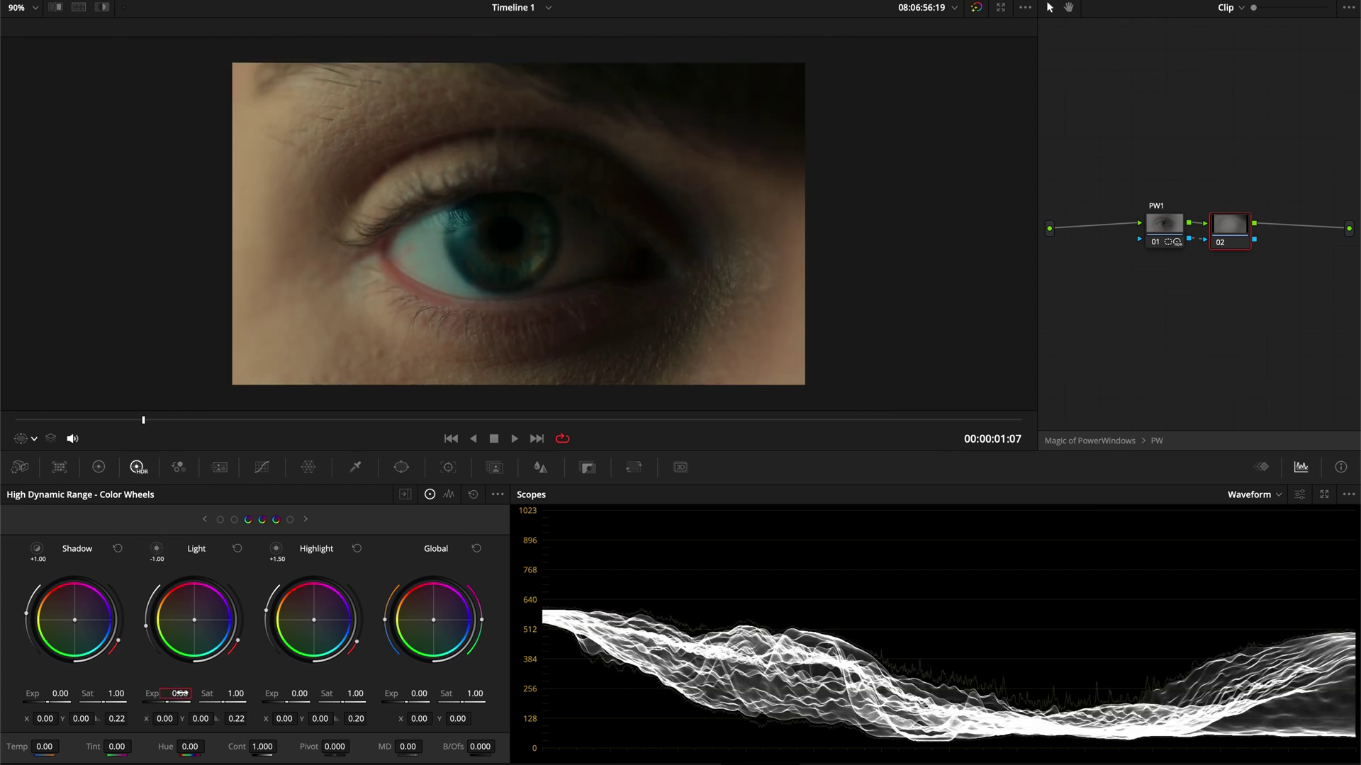
type("-1")
key("Return")
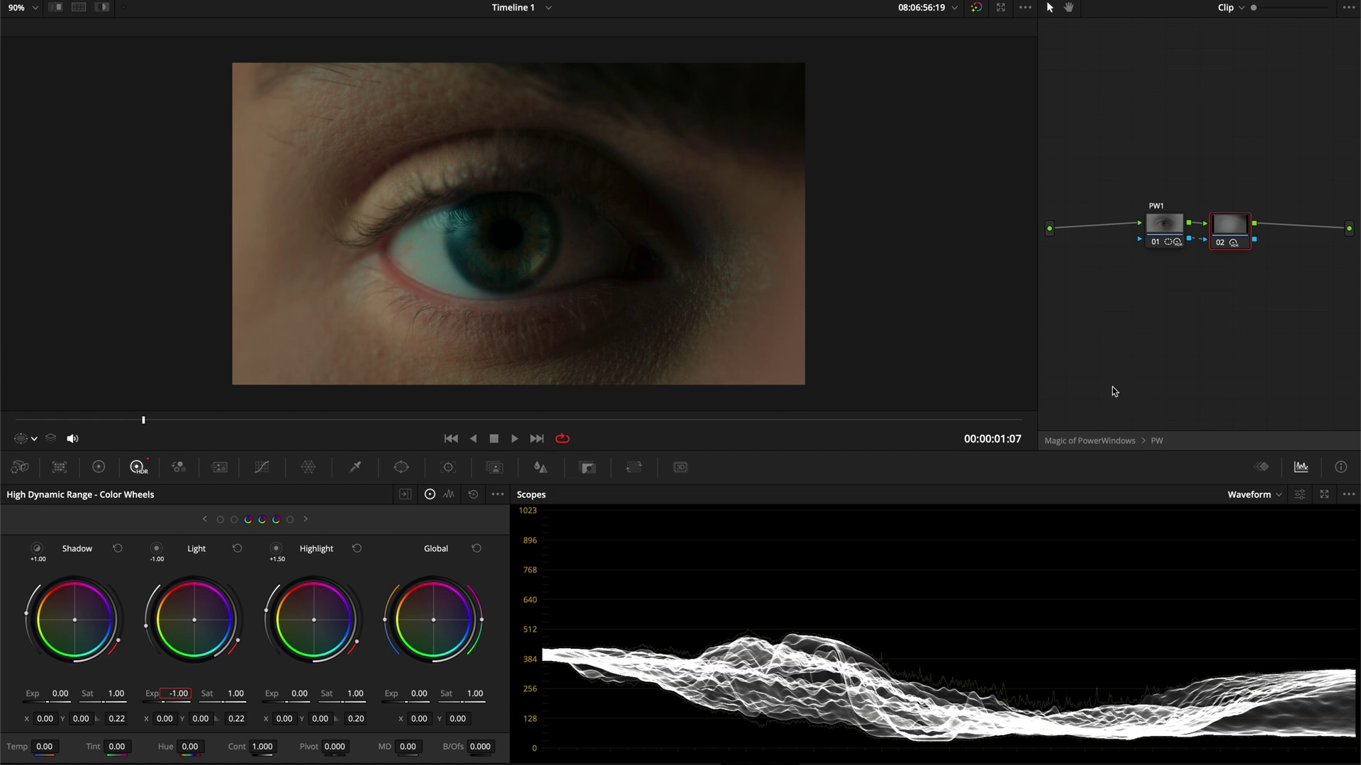
double_click(175, 693)
key("BackSpace")
type("2")
key("Return")
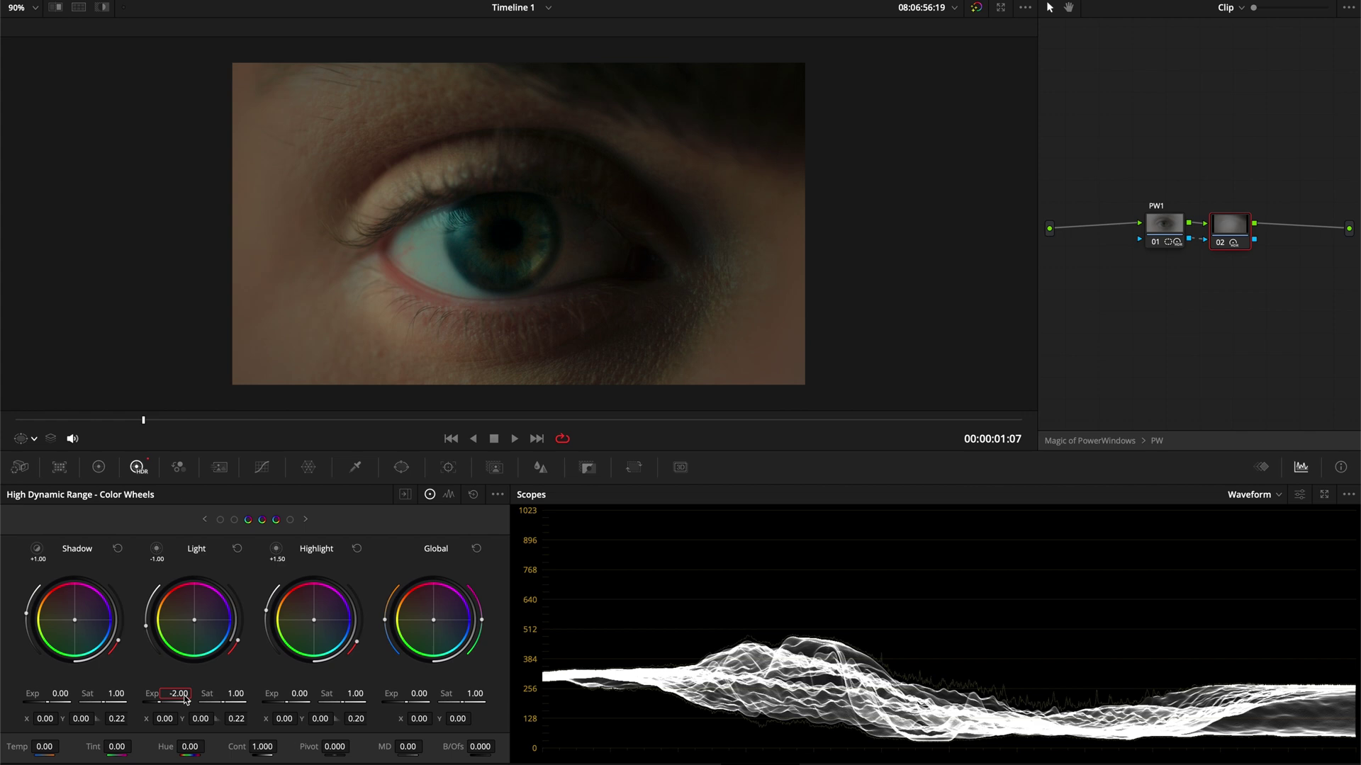
key("ctrl+z")
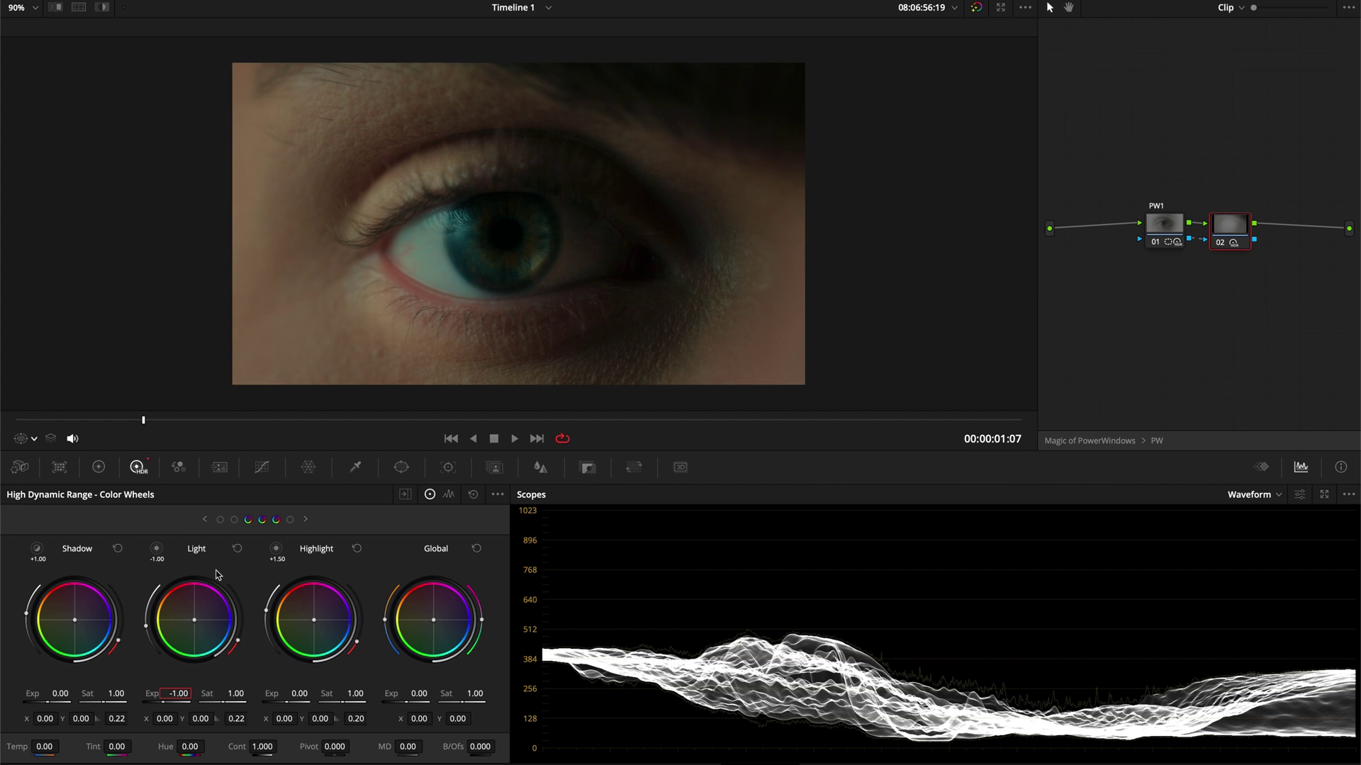
left_click(158, 550)
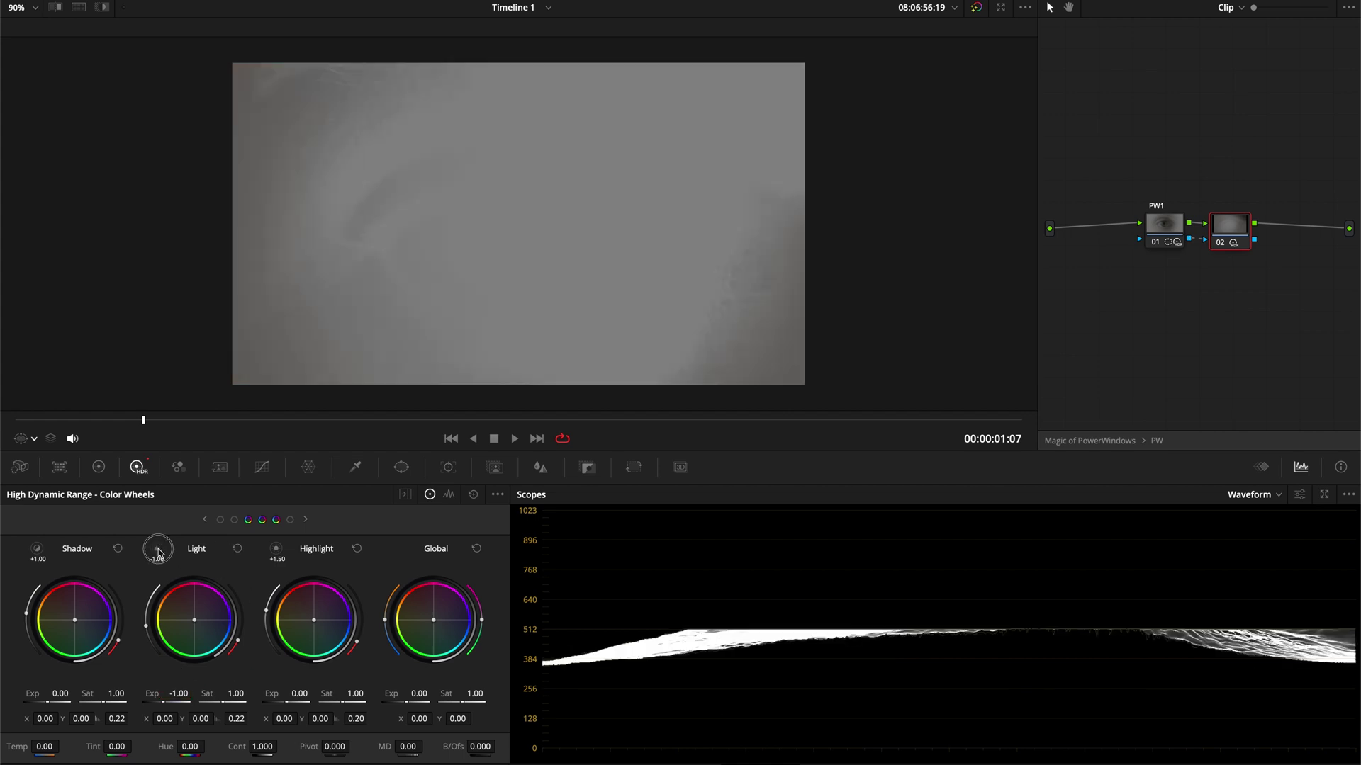
left_click(158, 550)
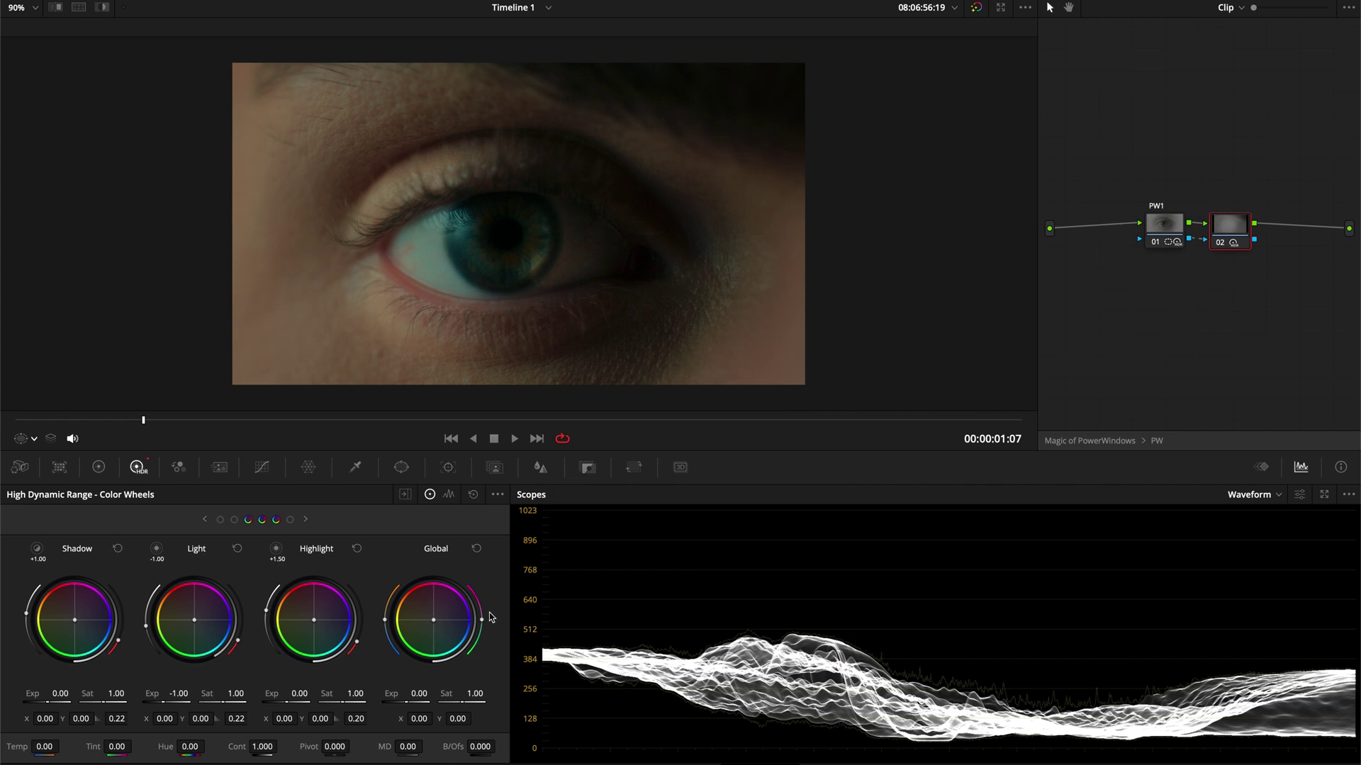
Give node 02 a Global exposure of -1.00, then reselect the PW1 node
double_click(152, 694)
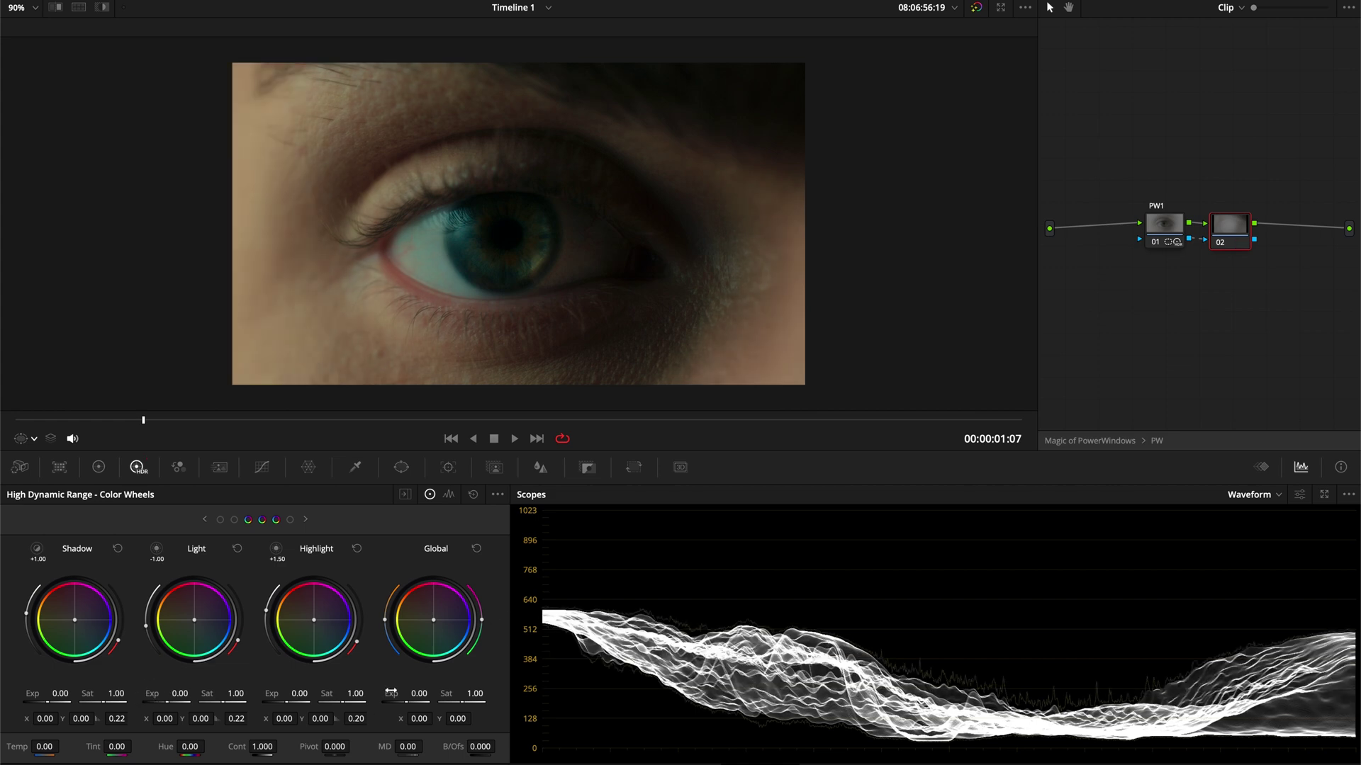
double_click(418, 693)
type("-1")
key("Return")
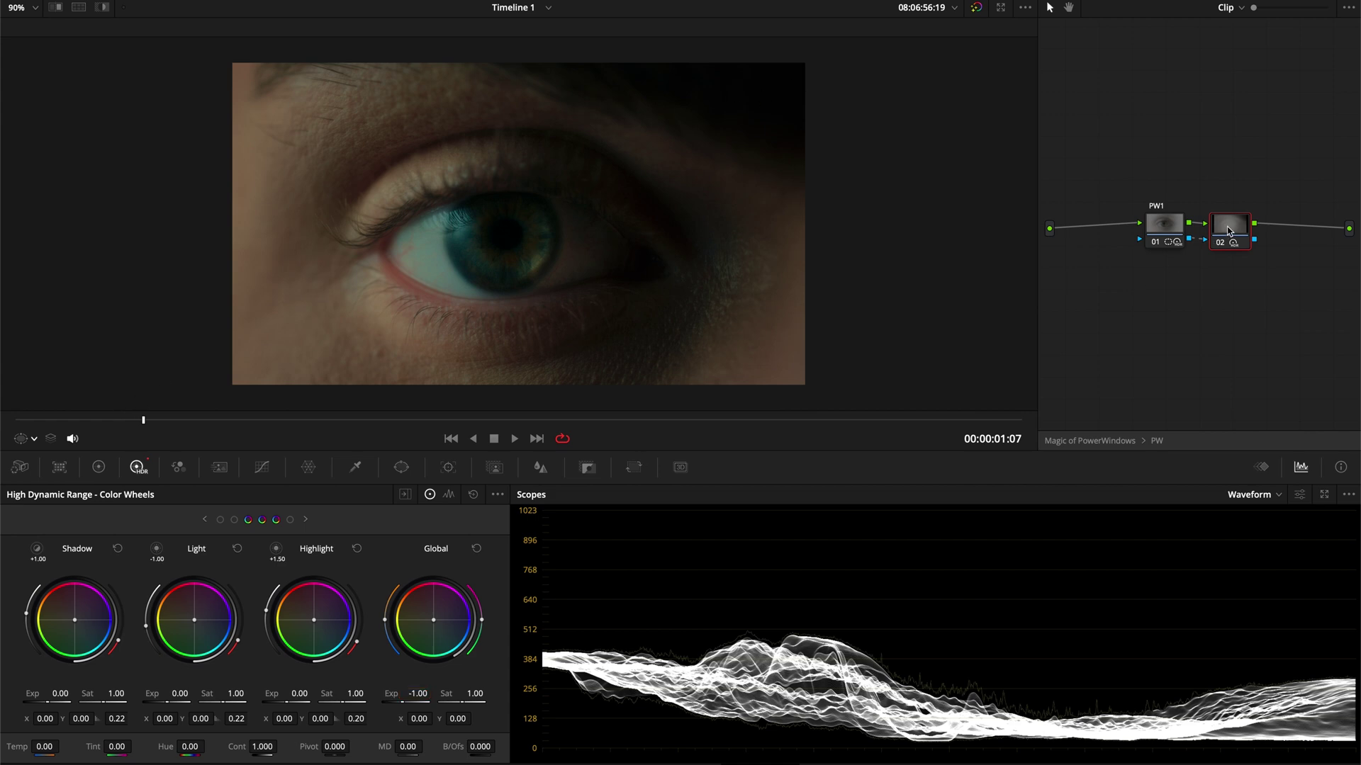
left_click(1229, 225)
left_click(1161, 221)
On node 02, reset Global exposure to 0.00 while keeping Light exposure at -1.00
left_click(1230, 225)
double_click(412, 694)
left_click_drag(176, 690, 170, 690)
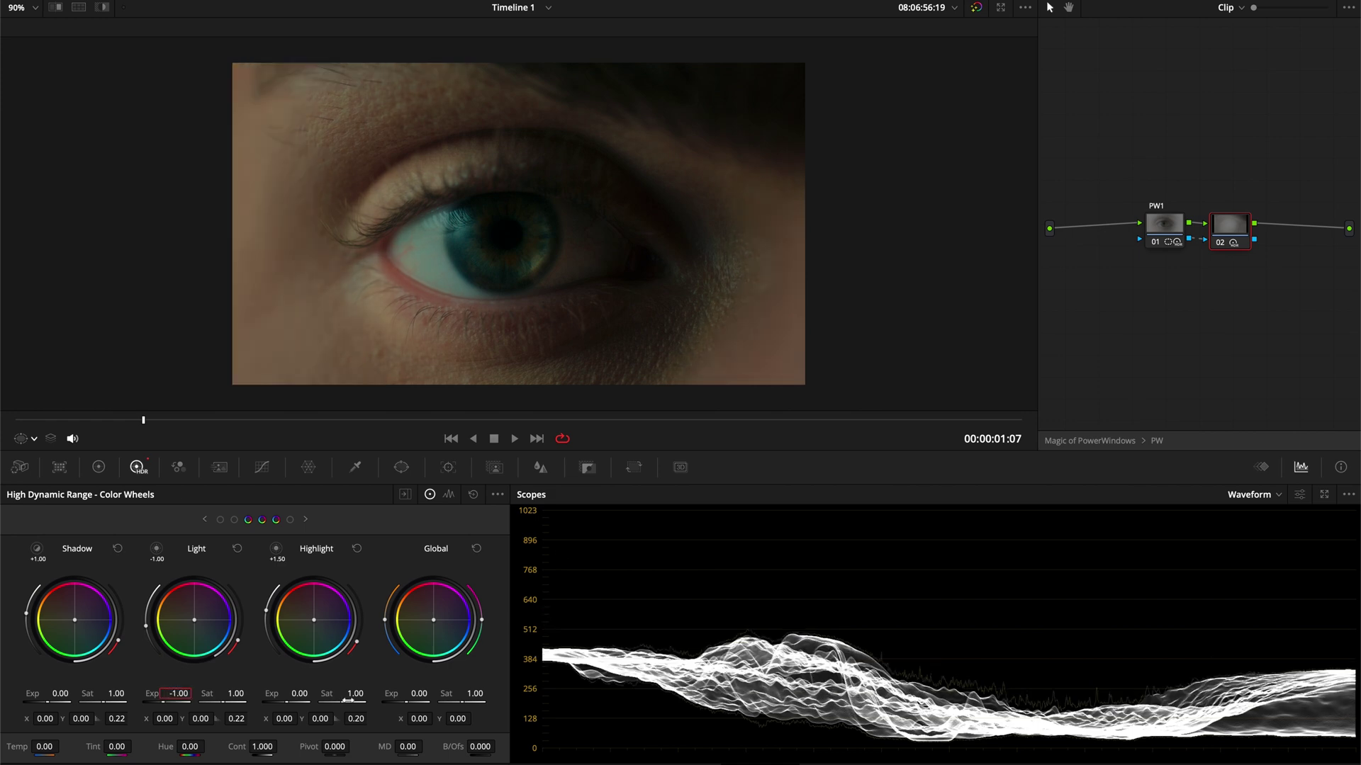
left_click(1128, 155)
key("ctrl+z")
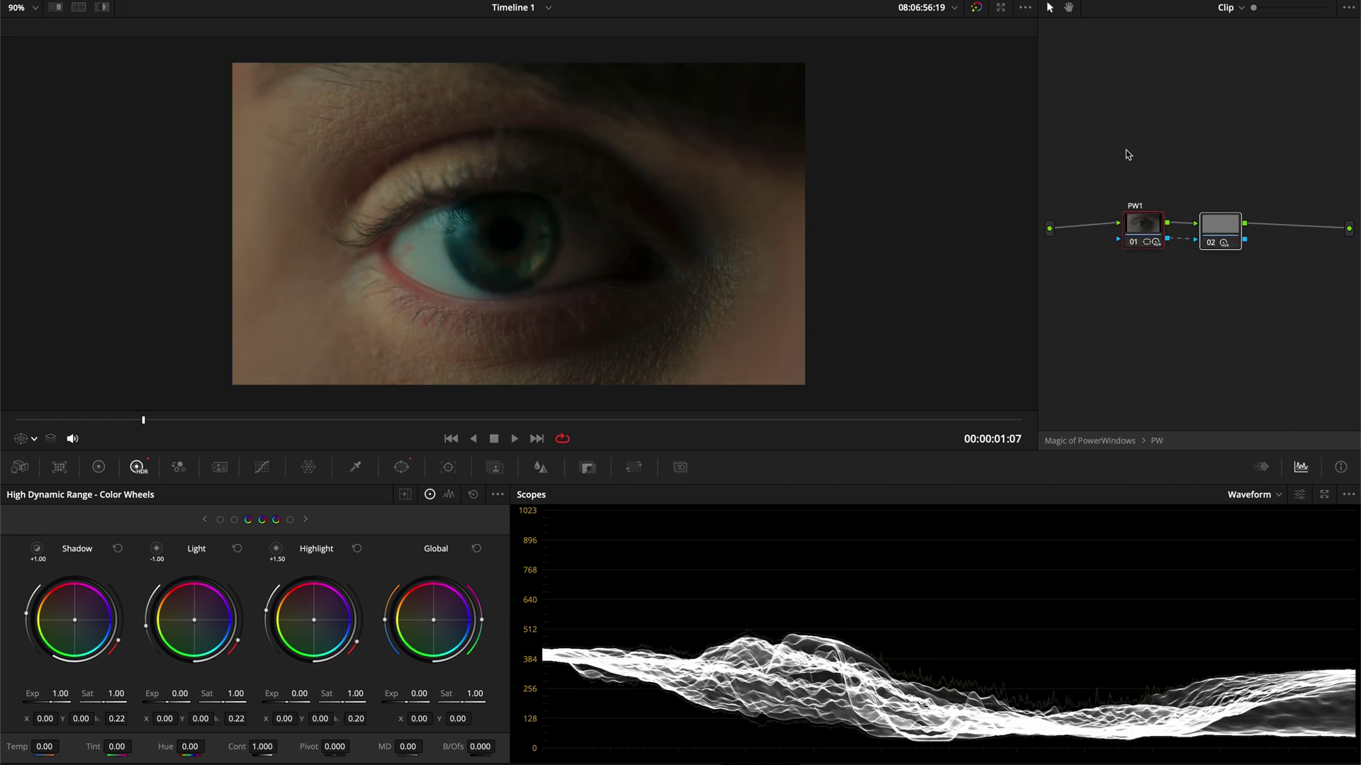
Add serial node 03 labelled Global after node 02 and show its primary wheels
left_click(1221, 225)
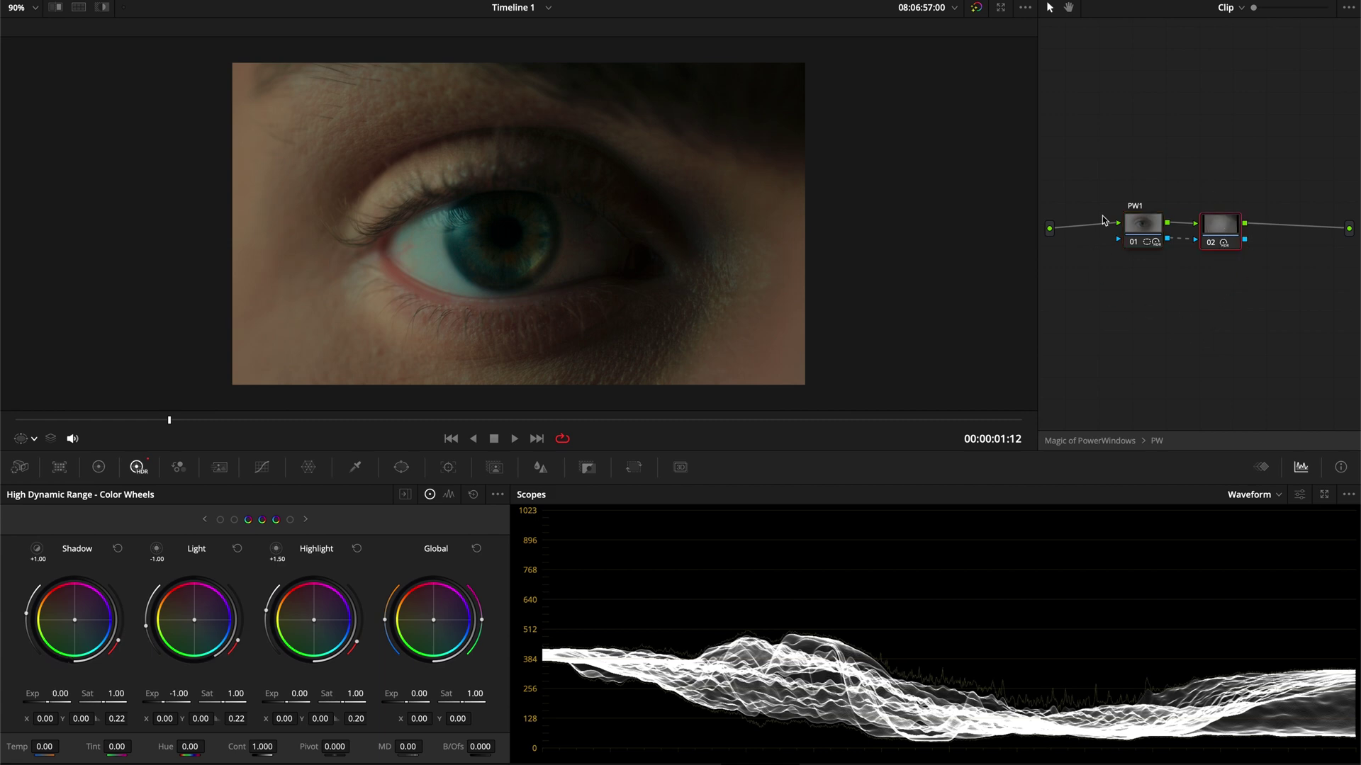
key("alt+s")
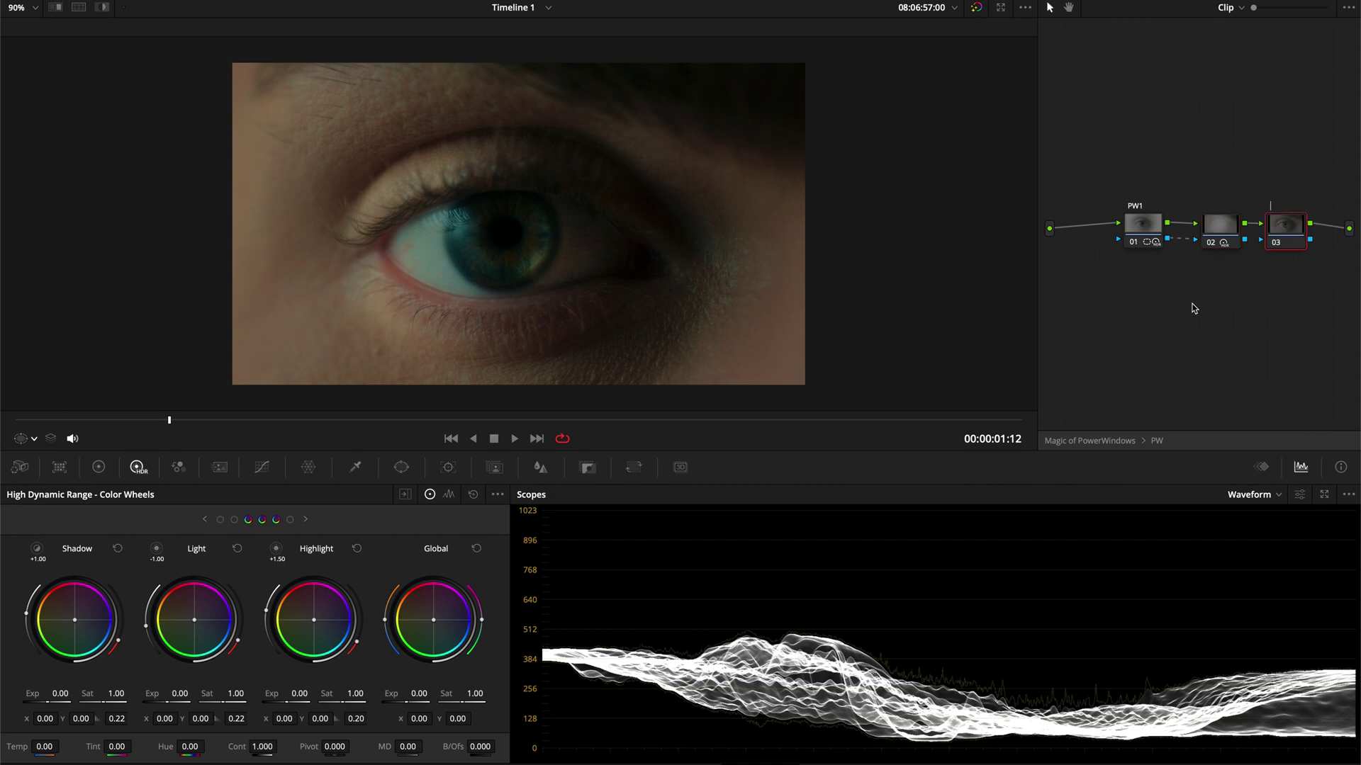
type("Global")
key("Return")
left_click(99, 466)
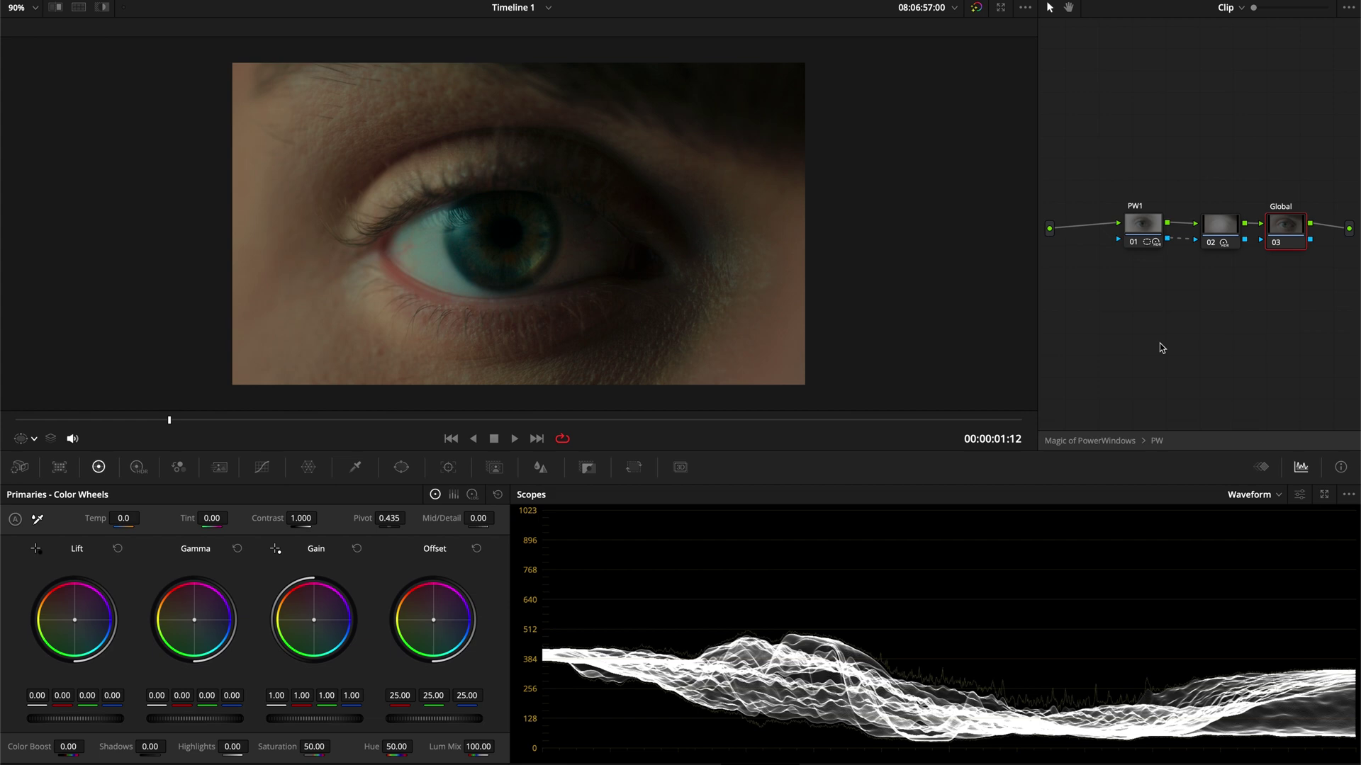
Toggle bypass of all grades with Shift+D to compare before and after
key("shift+d")
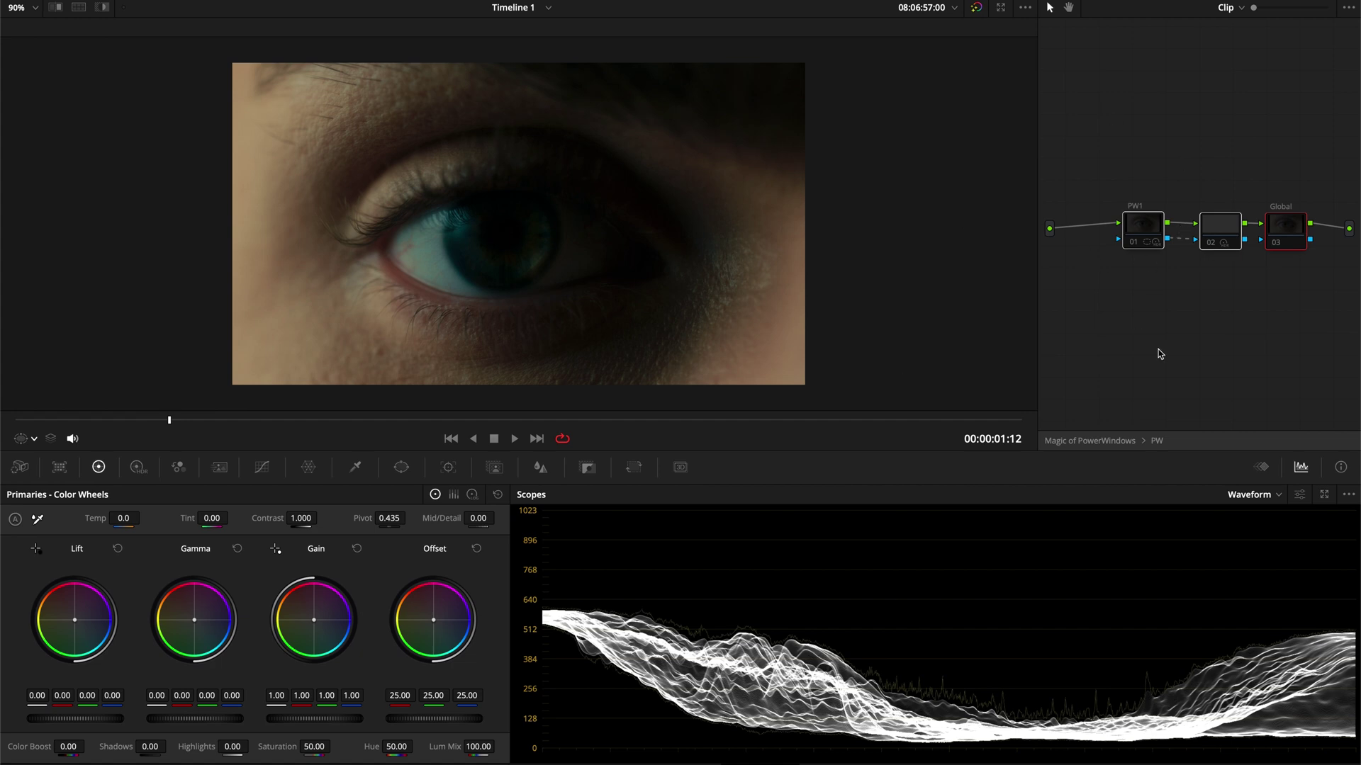
key("shift+d")
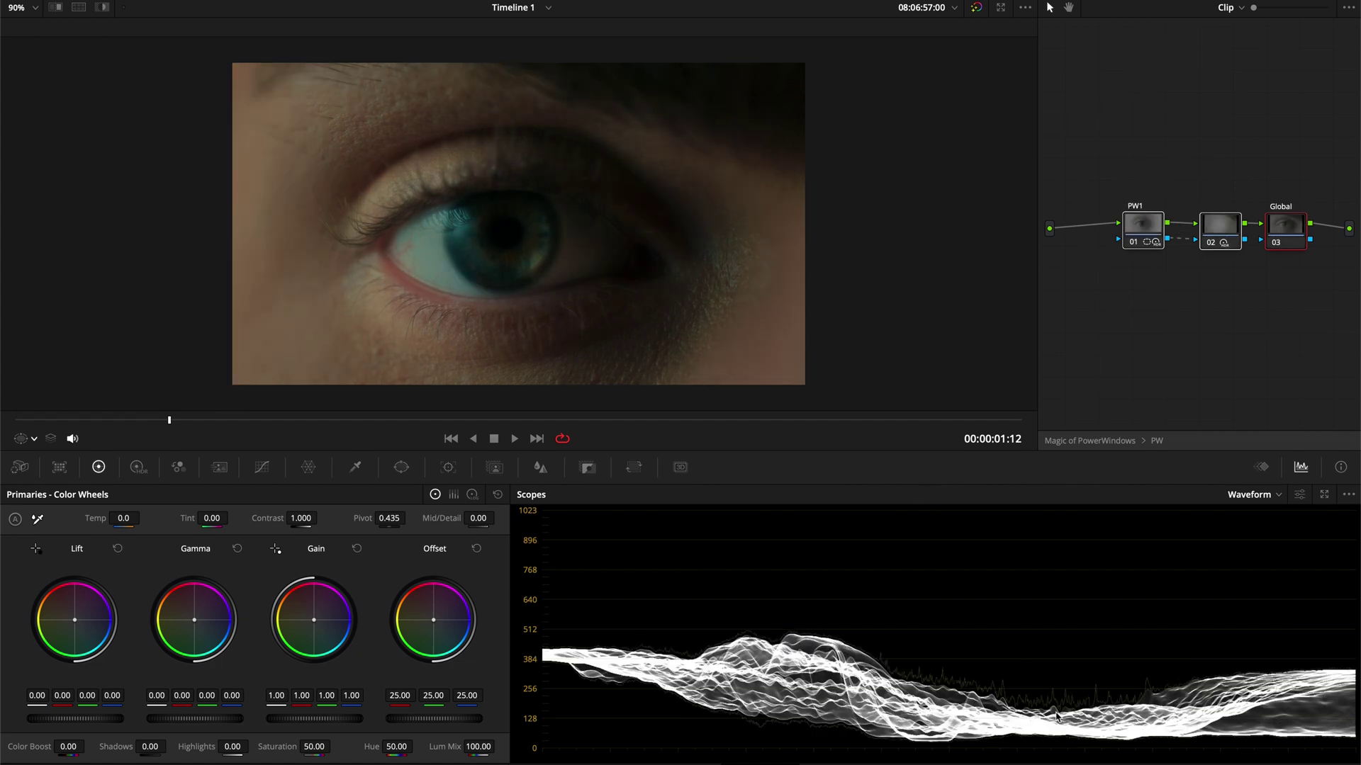
key("shift+d")
key("shift+d")
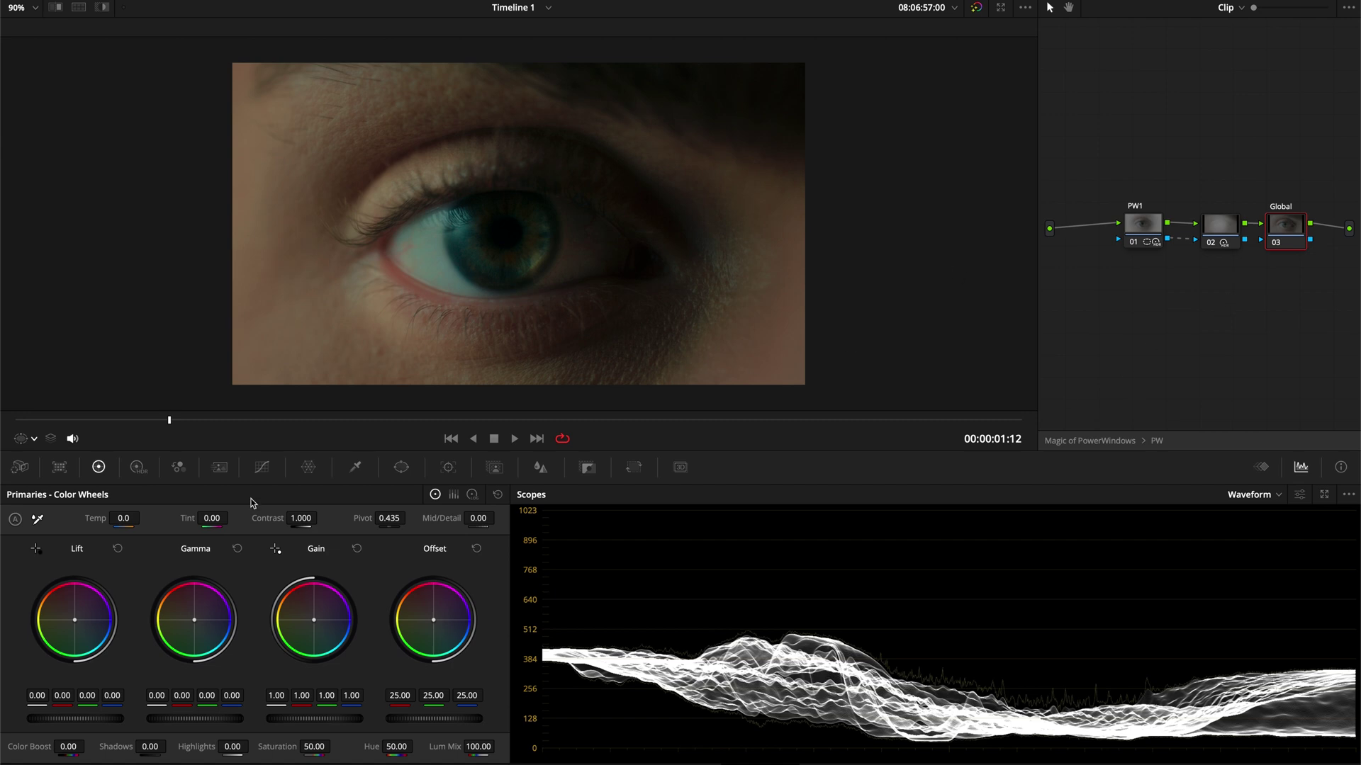
Raise the Global node's contrast to 1.048 with pivot 0.336, toggling it to compare
mouse_move(259, 519)
left_mouse_down()
mouse_move(279, 518)
mouse_move(266, 519)
left_mouse_up()
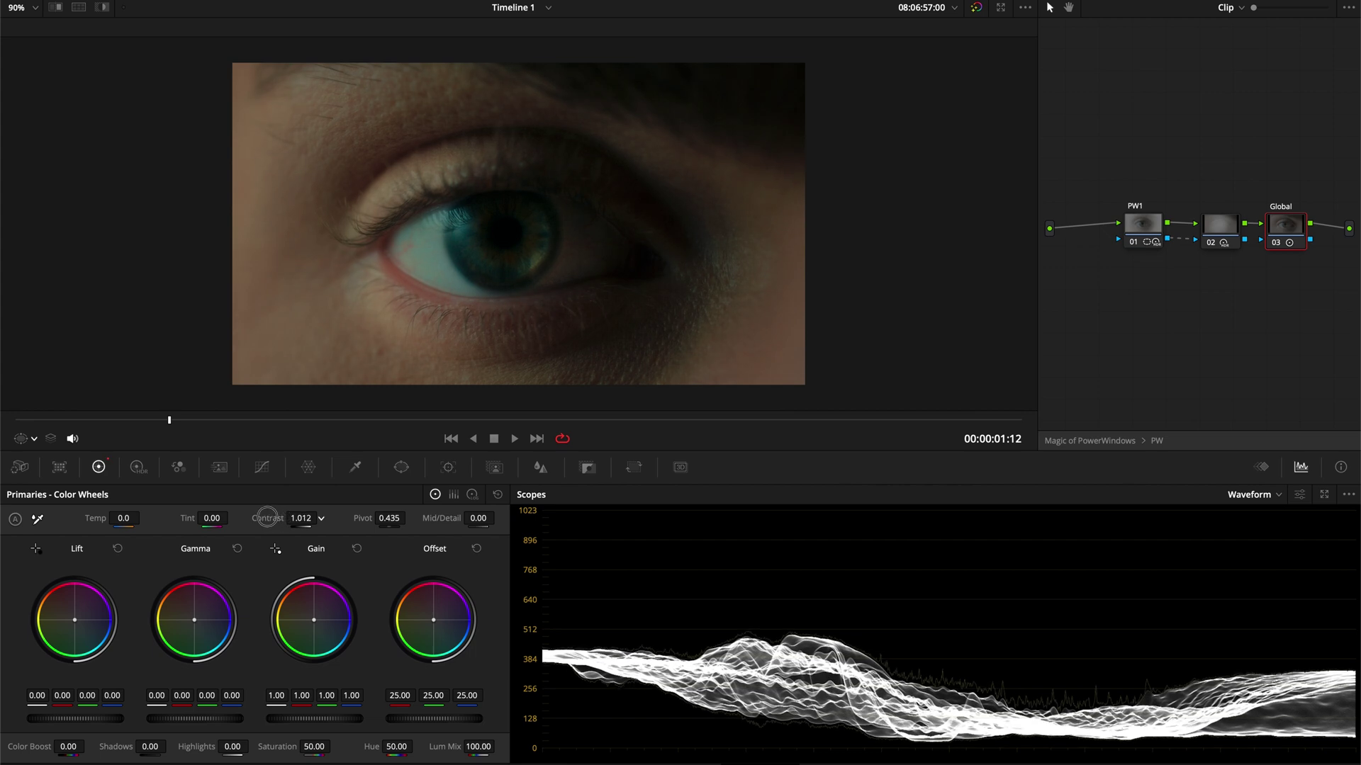
double_click(389, 518)
type(".336")
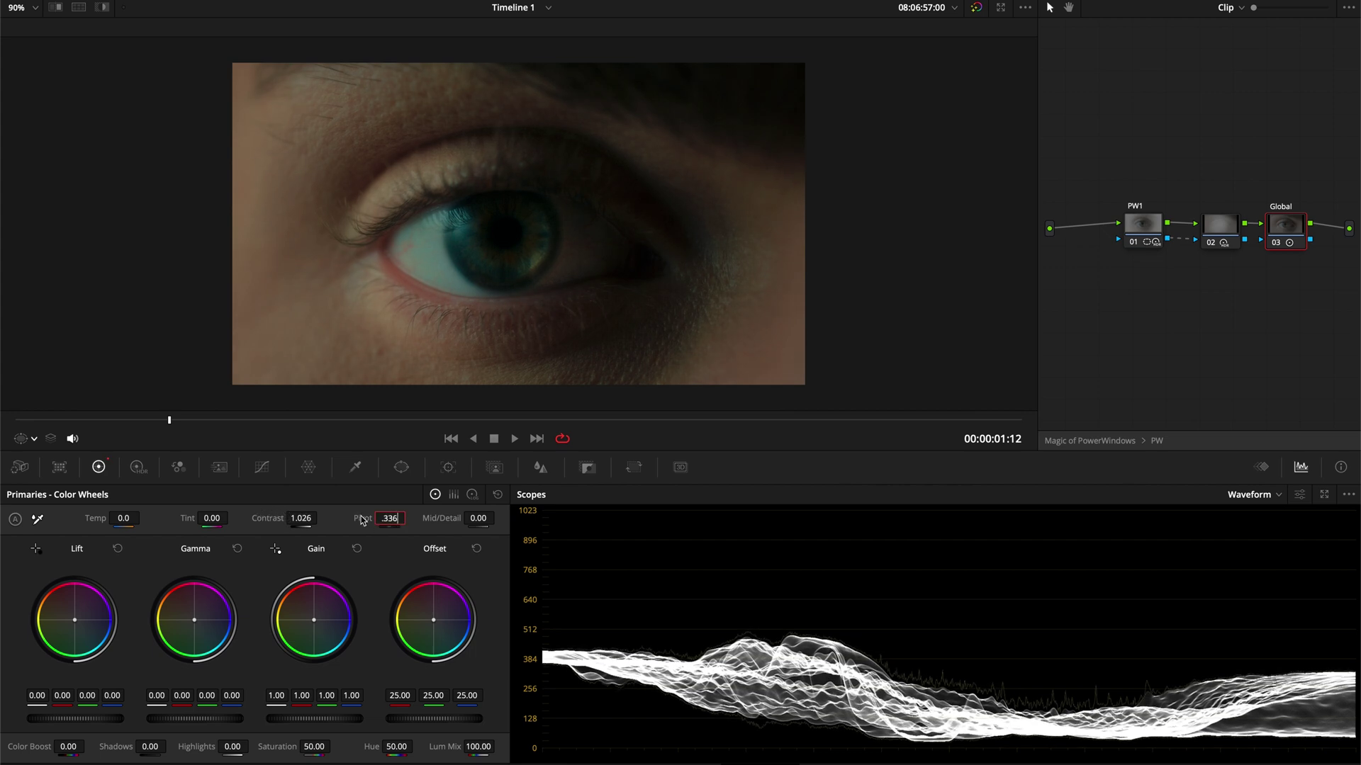
key("Return")
left_click(1083, 330)
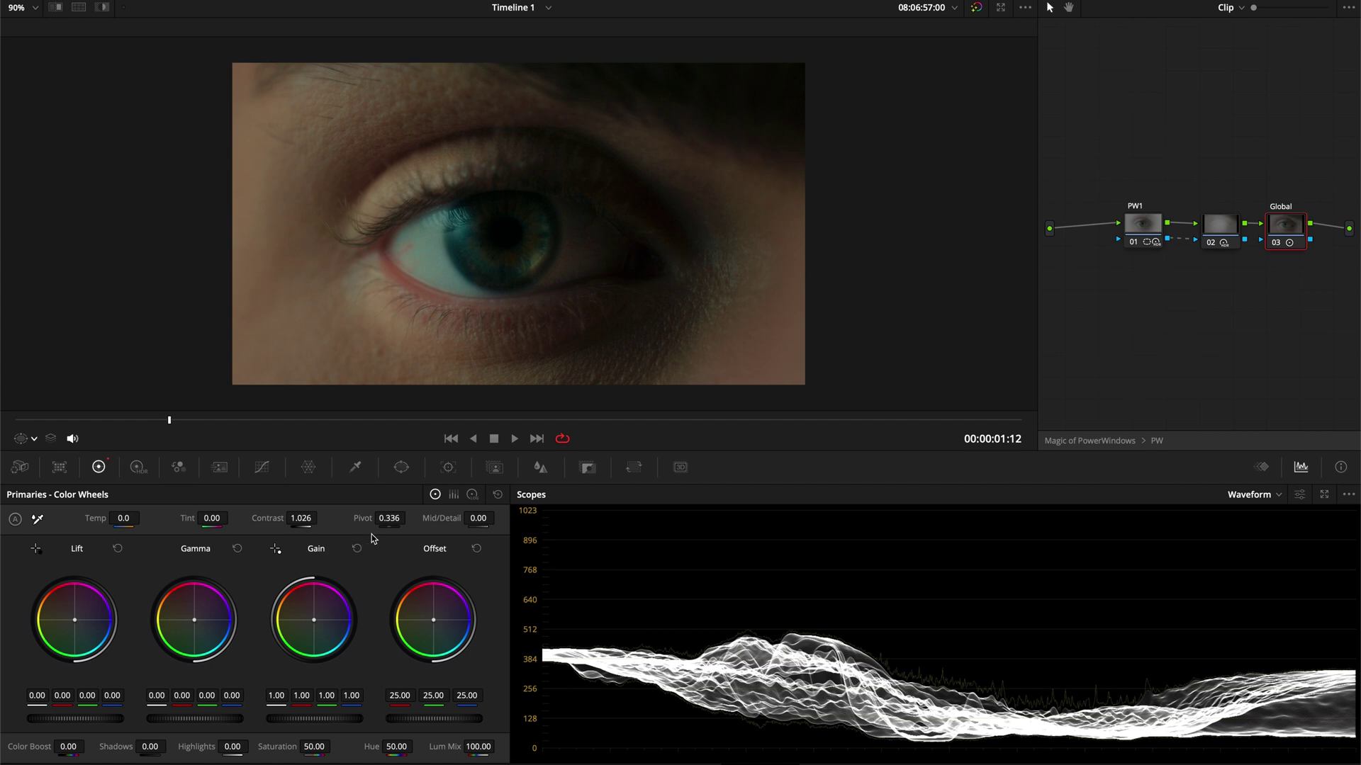
mouse_move(300, 519)
left_mouse_down()
mouse_move(319, 519)
mouse_move(303, 522)
left_mouse_up()
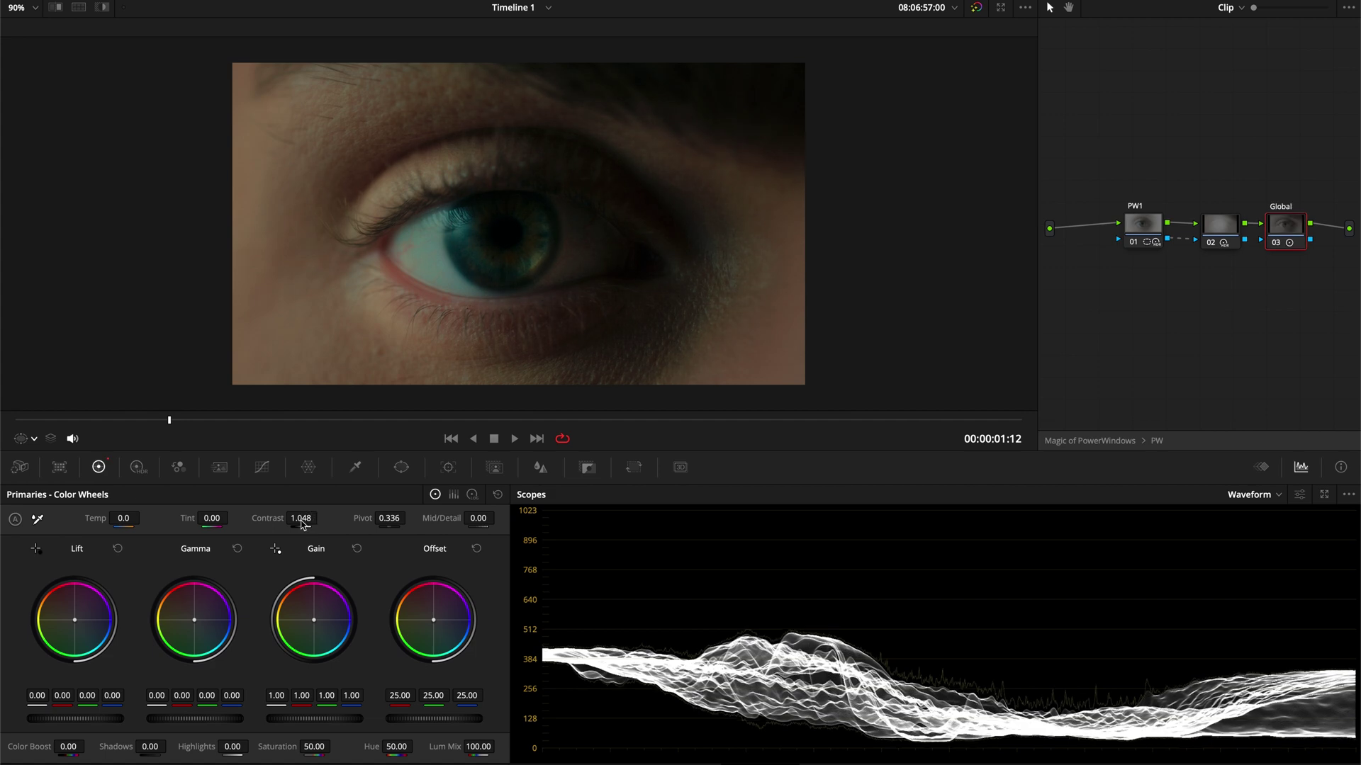
key("ctrl+d")
key("ctrl+d")
key("ctrl+d")
key("ctrl+d")
key("ctrl+d")
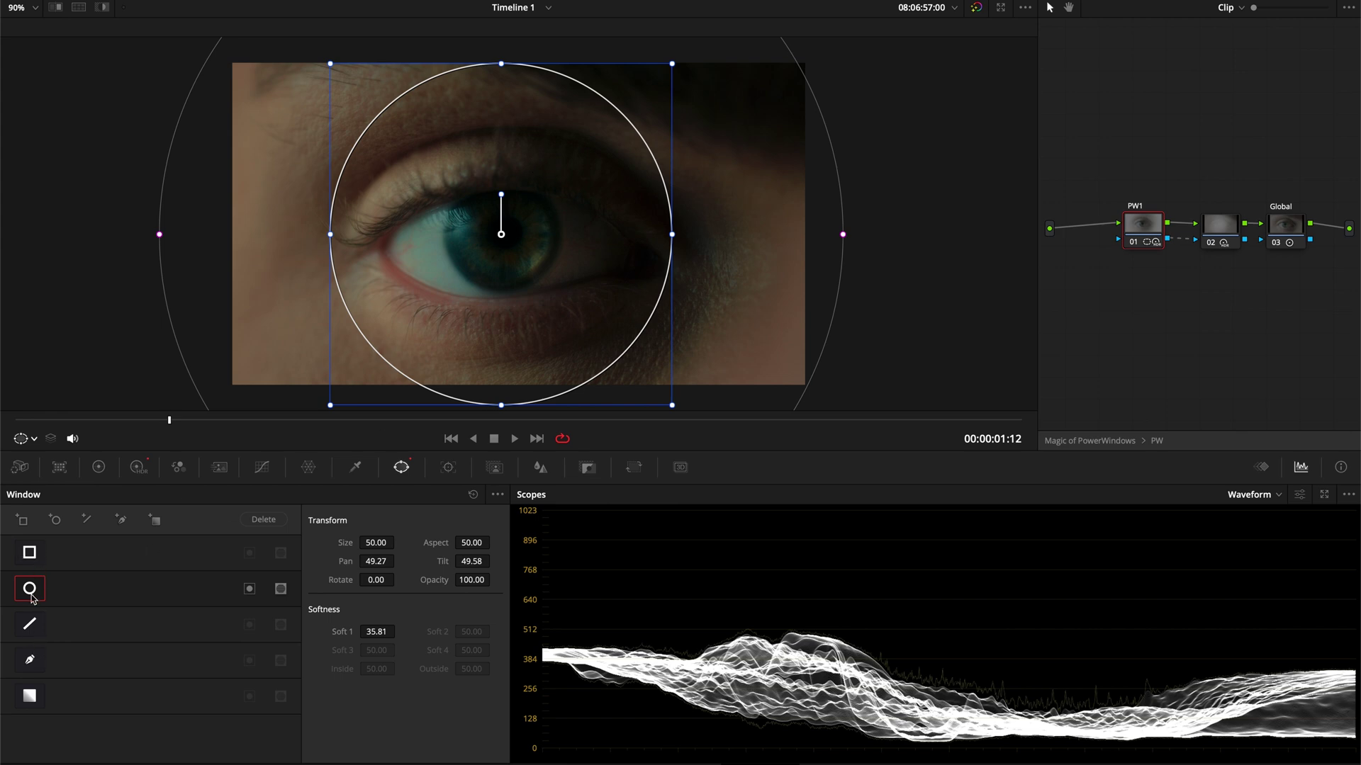
Display the HDR wheel settings for PW1's circular window
left_click(138, 467)
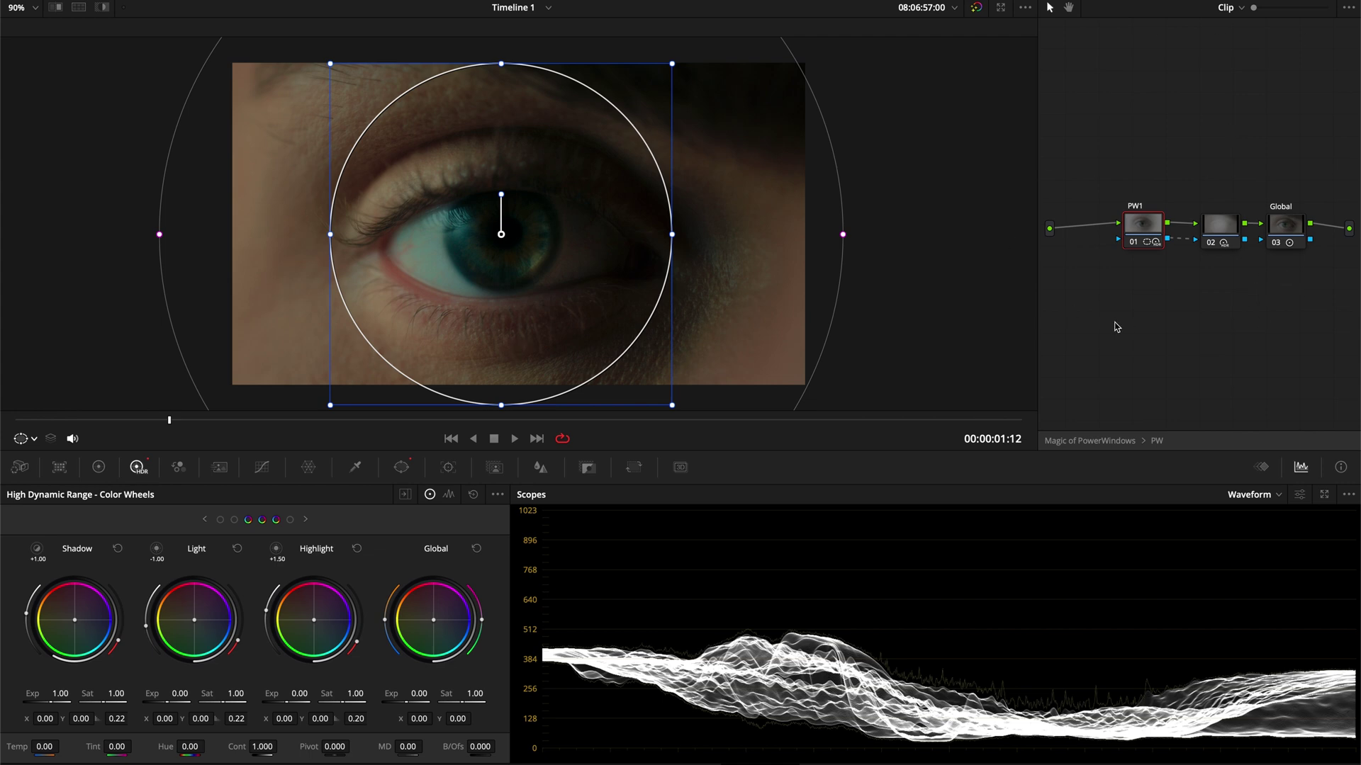
Exit to the main node tree and nudge the PW compound node slightly lower
left_click(1201, 439)
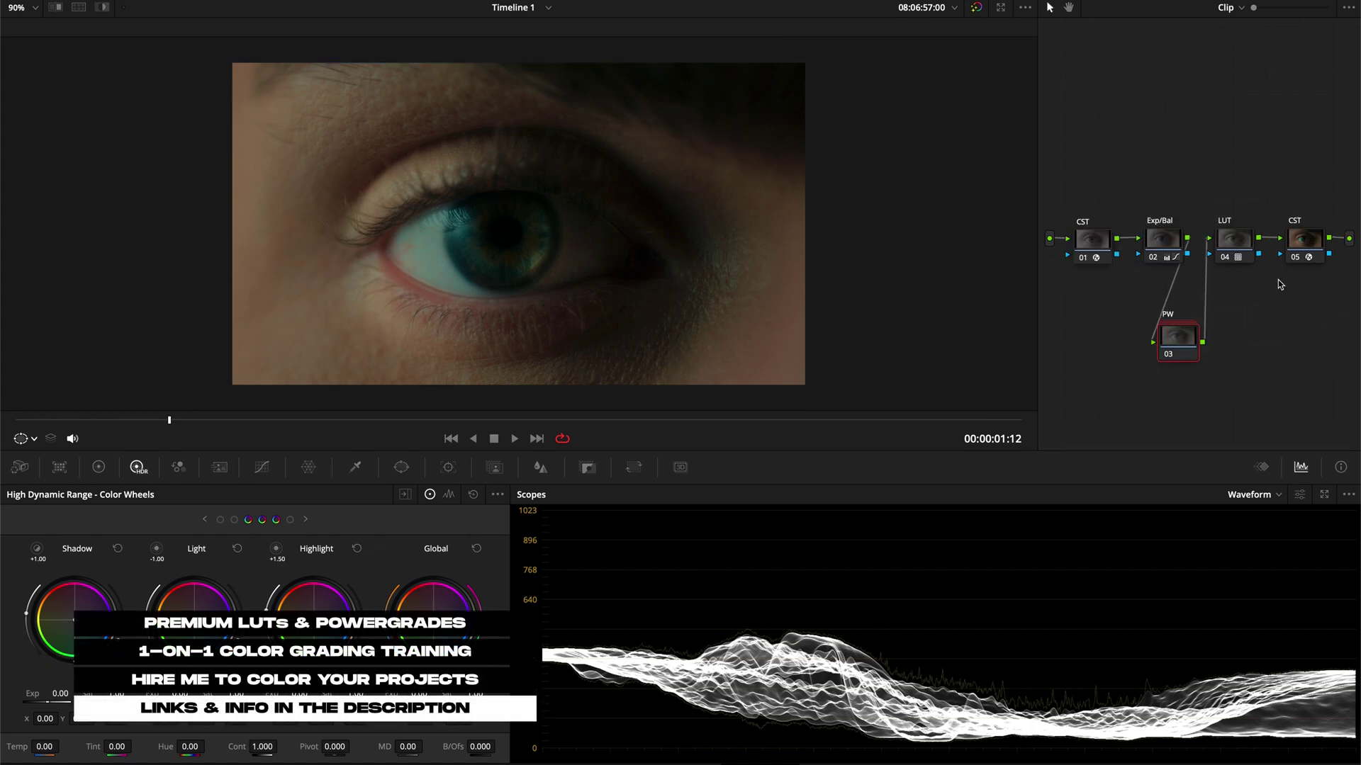
left_click_drag(1178, 343, 1192, 353)
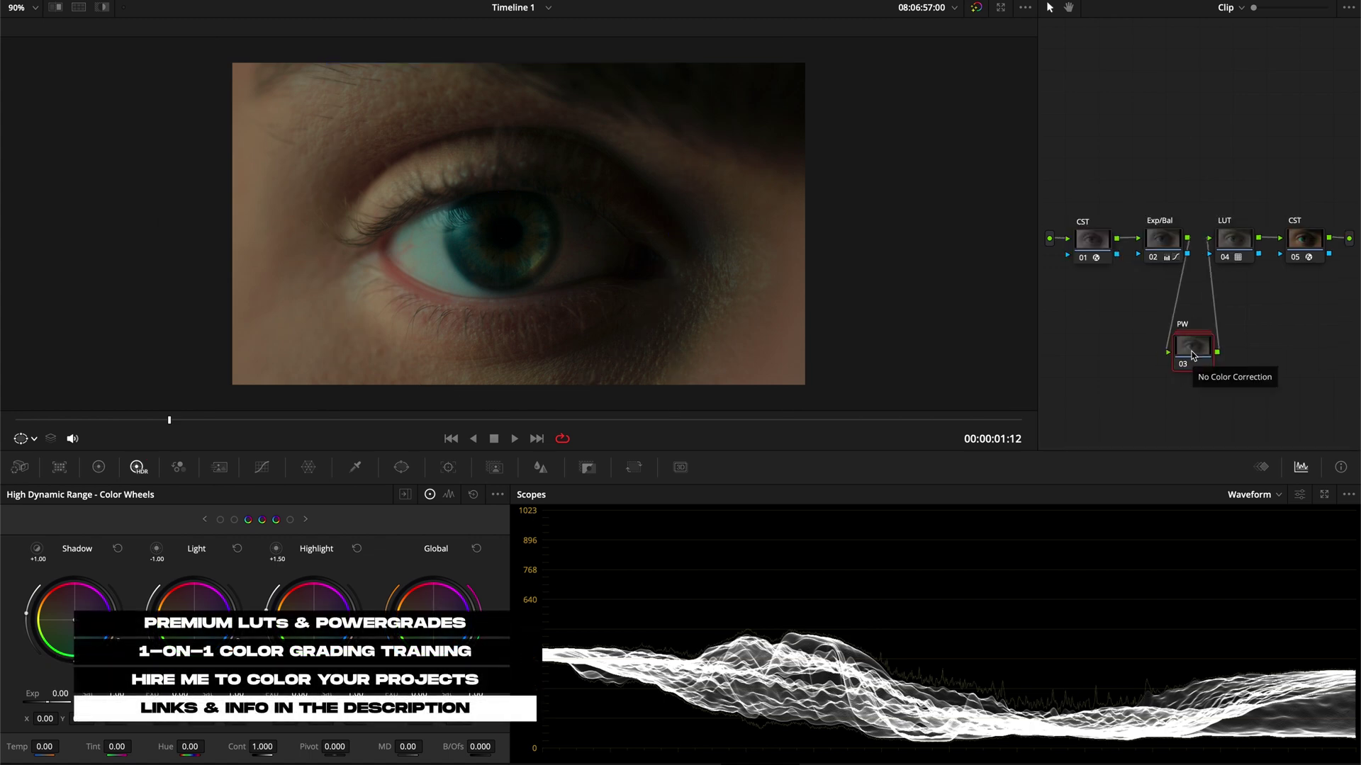